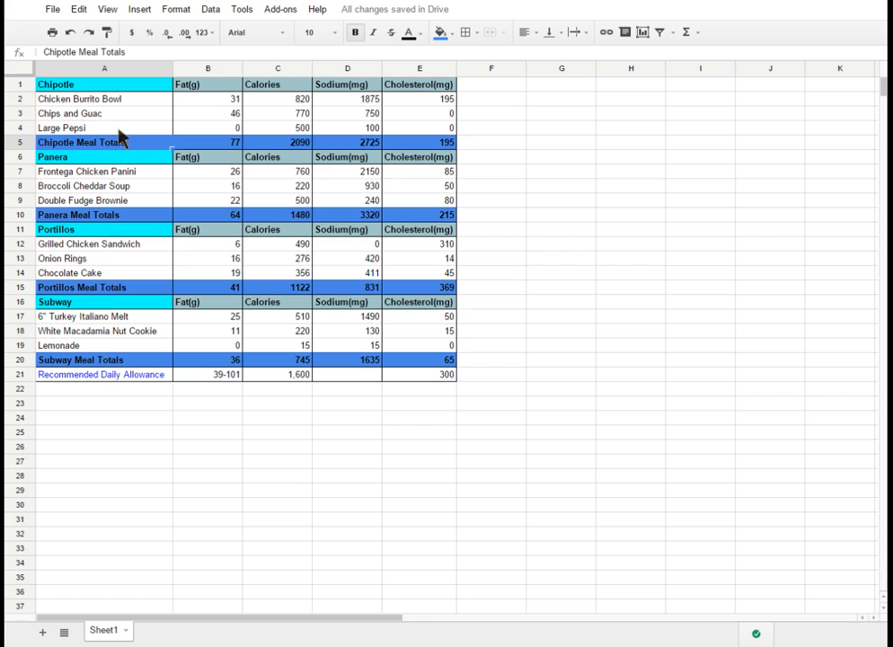
click(115, 100)
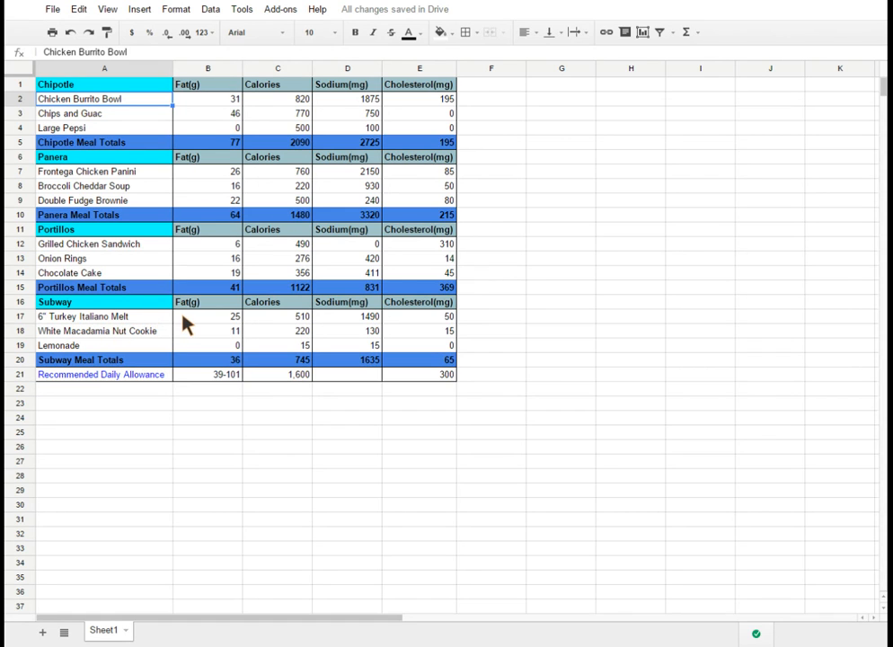
click(209, 127)
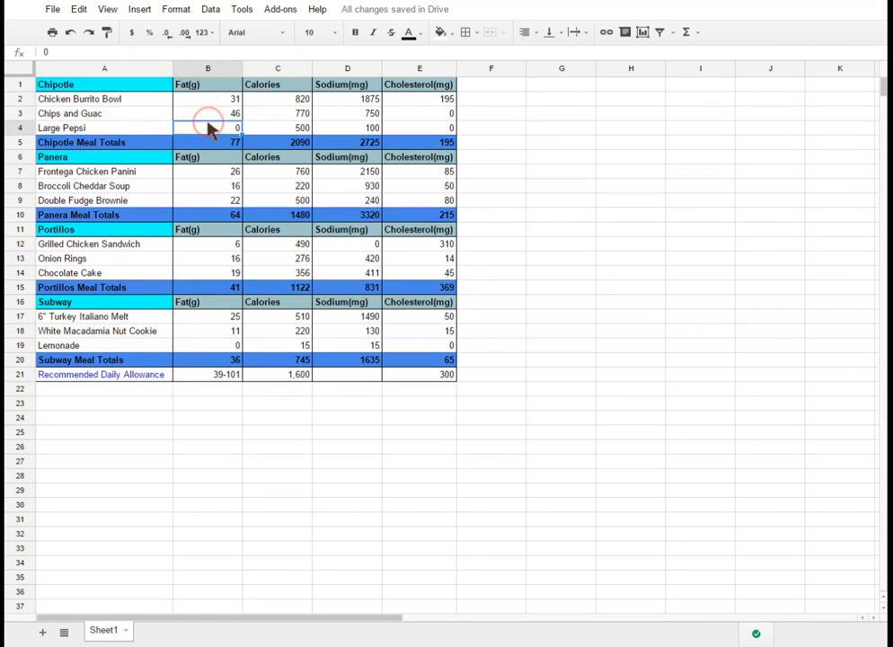
drag(131, 102, 199, 102)
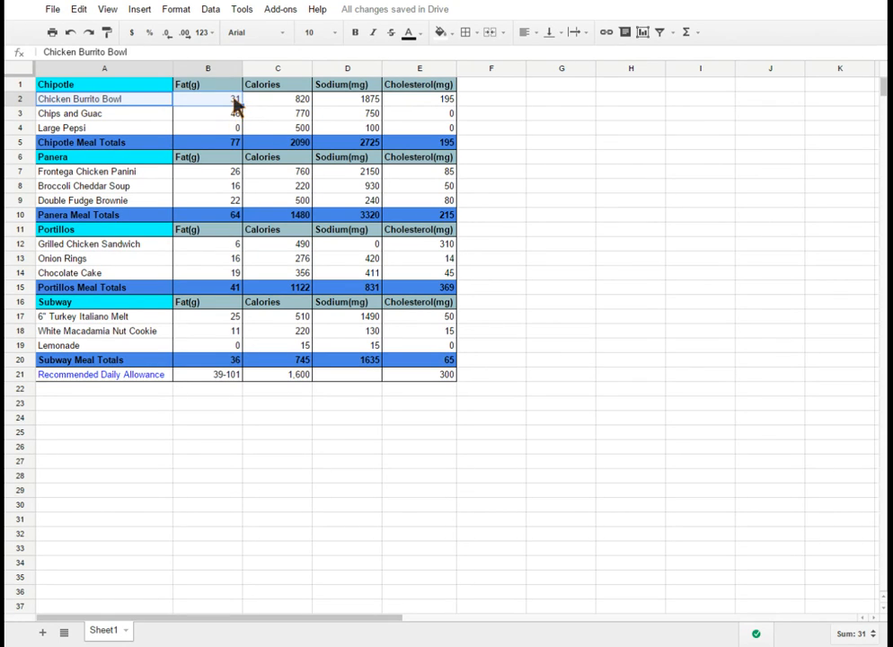
click(143, 96)
Start a new chart from the main entree names and fat values in A2:B2, A7:B7, A12:B12 and A17:B17.
drag(139, 97, 207, 98)
drag(142, 172, 193, 176)
drag(151, 255, 199, 251)
drag(157, 319, 205, 325)
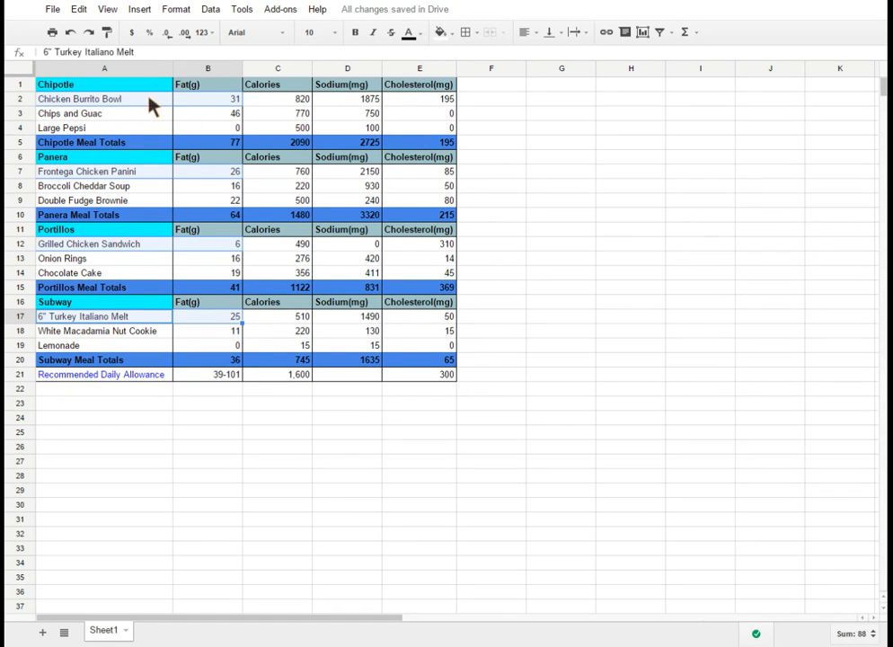
click(141, 11)
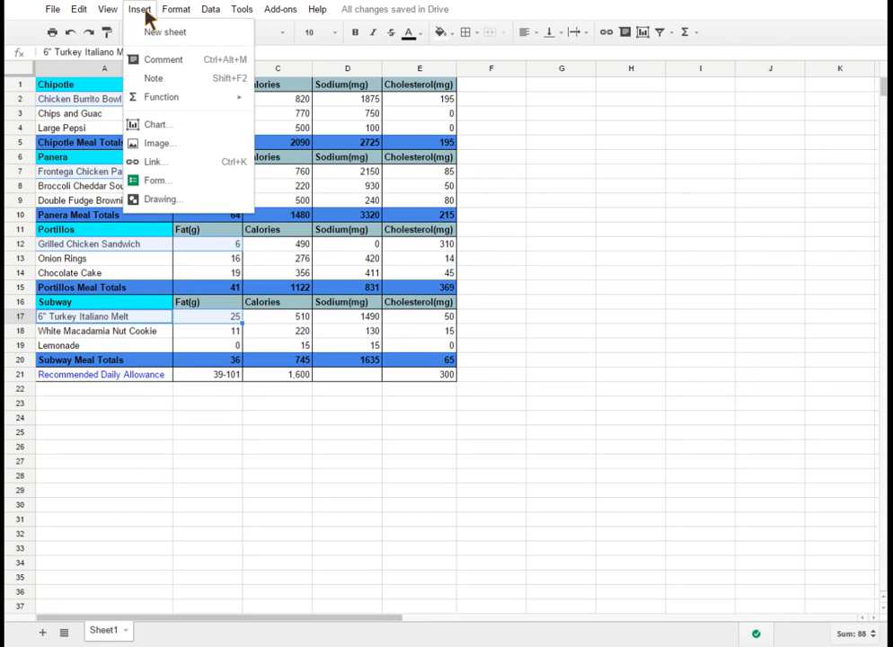
click(165, 127)
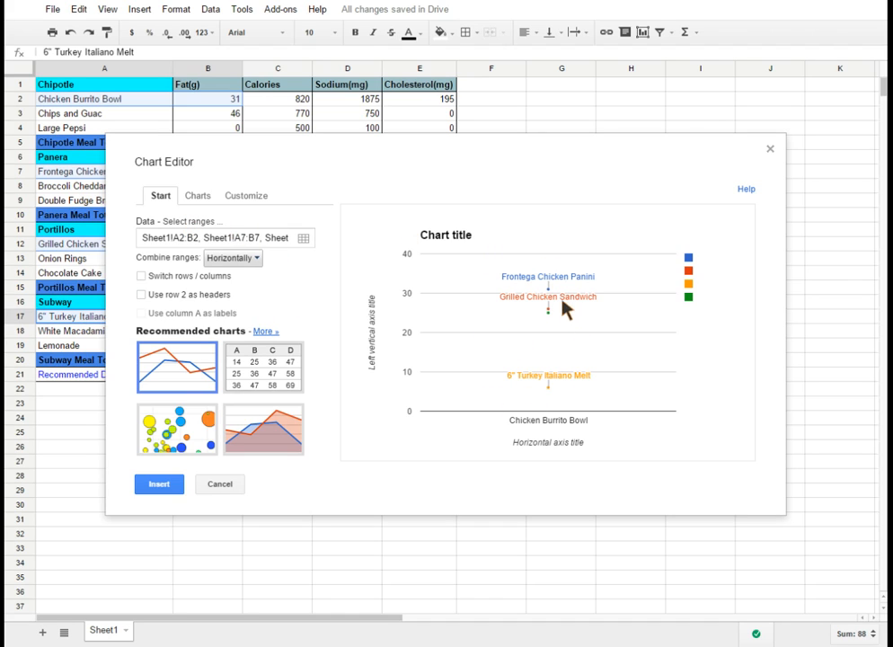
Combine the chart's data ranges vertically and choose the recommended column chart.
click(254, 261)
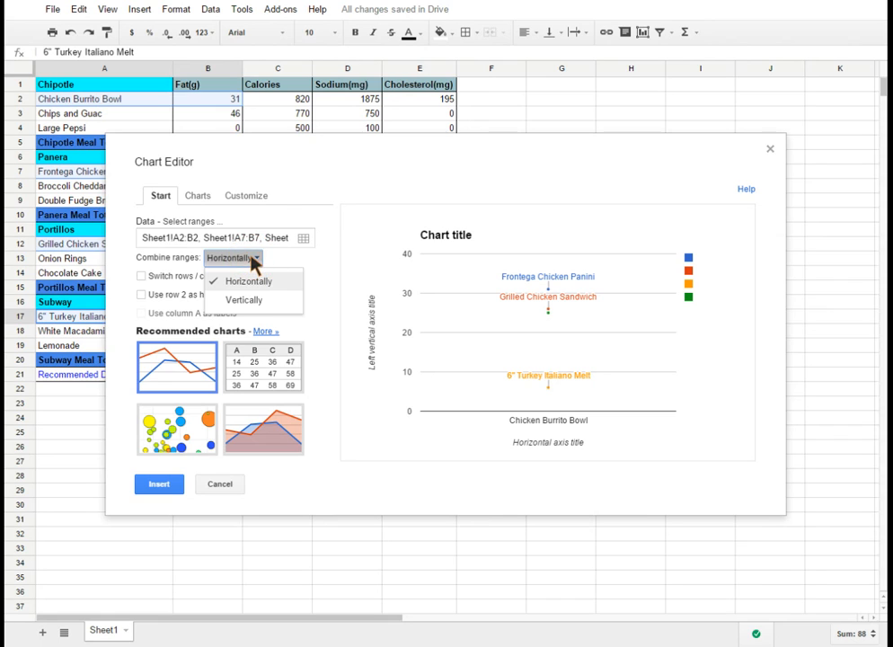
click(244, 302)
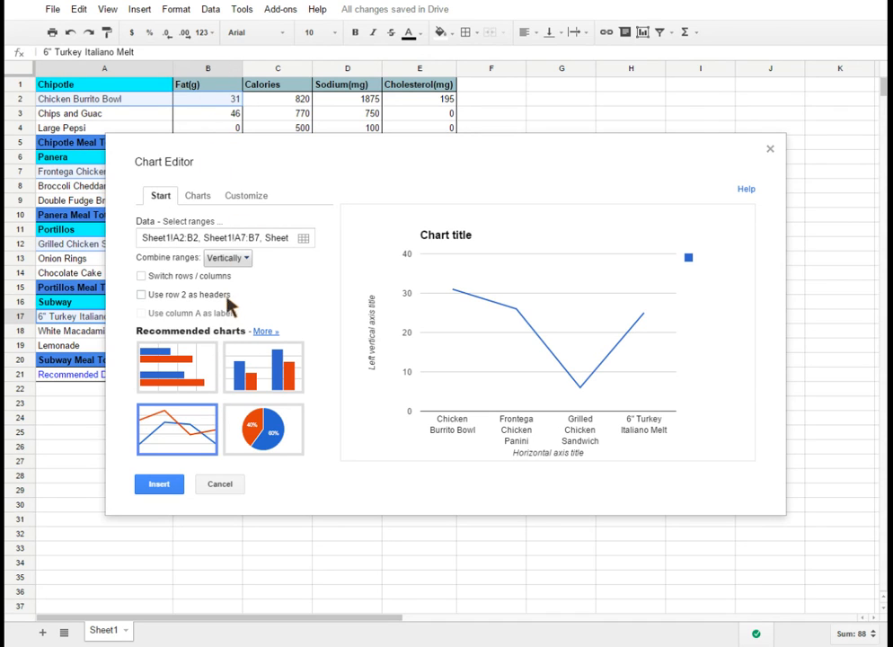
click(248, 375)
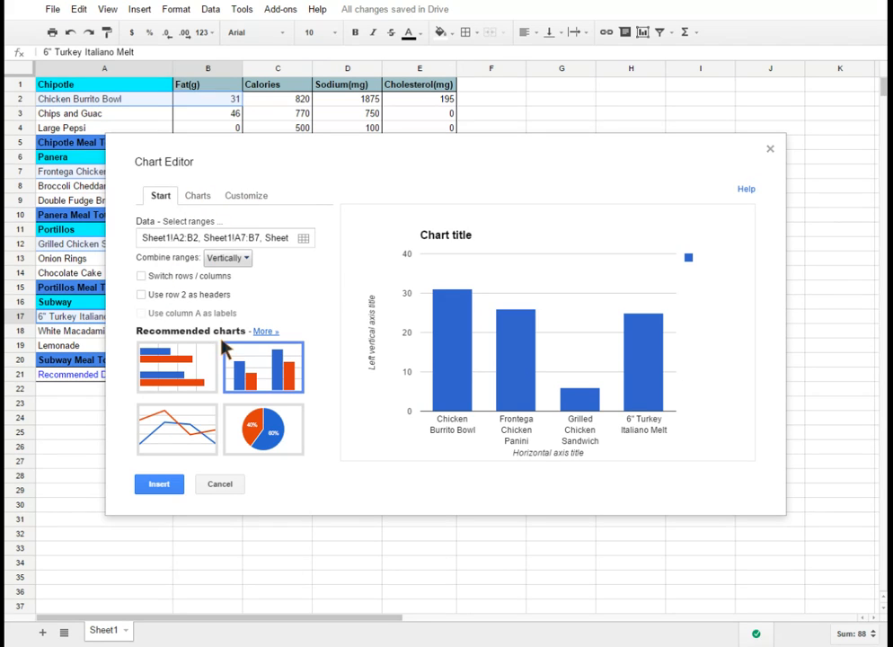
Try switching rows and columns and using row 2 as headers, turn both off, and view the chart types.
click(141, 277)
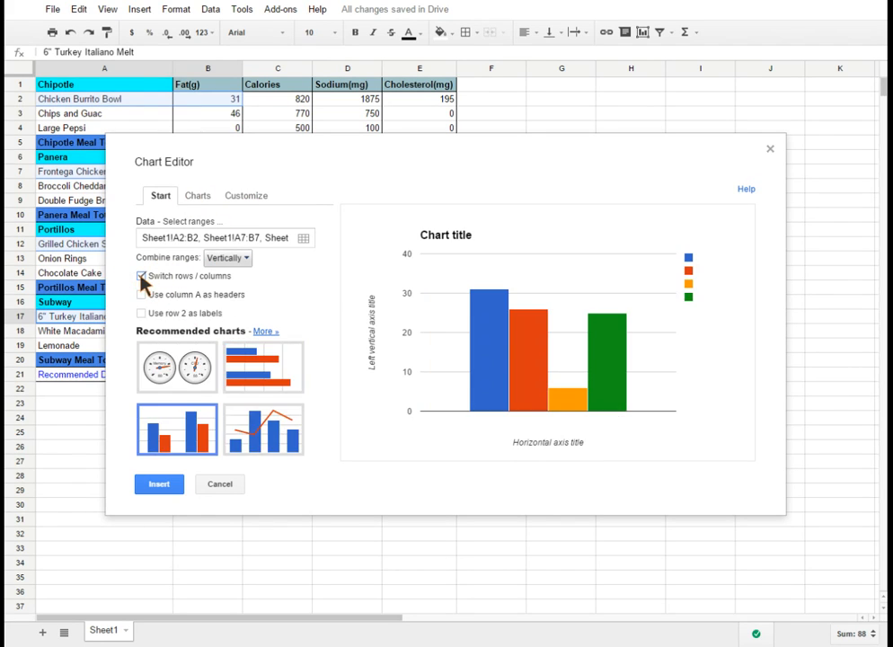
click(141, 276)
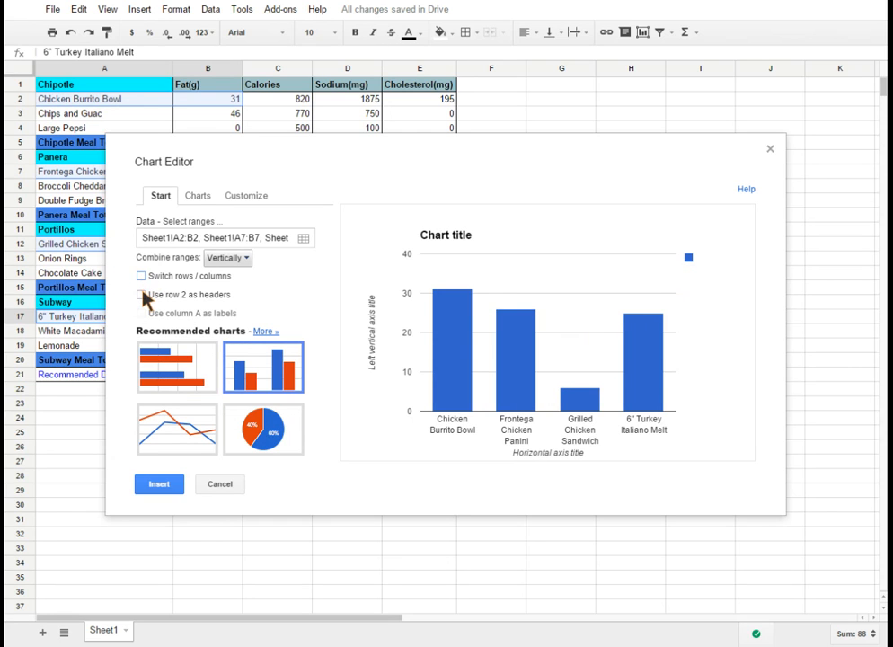
click(141, 294)
click(141, 294)
mouse_move(638, 344)
click(197, 197)
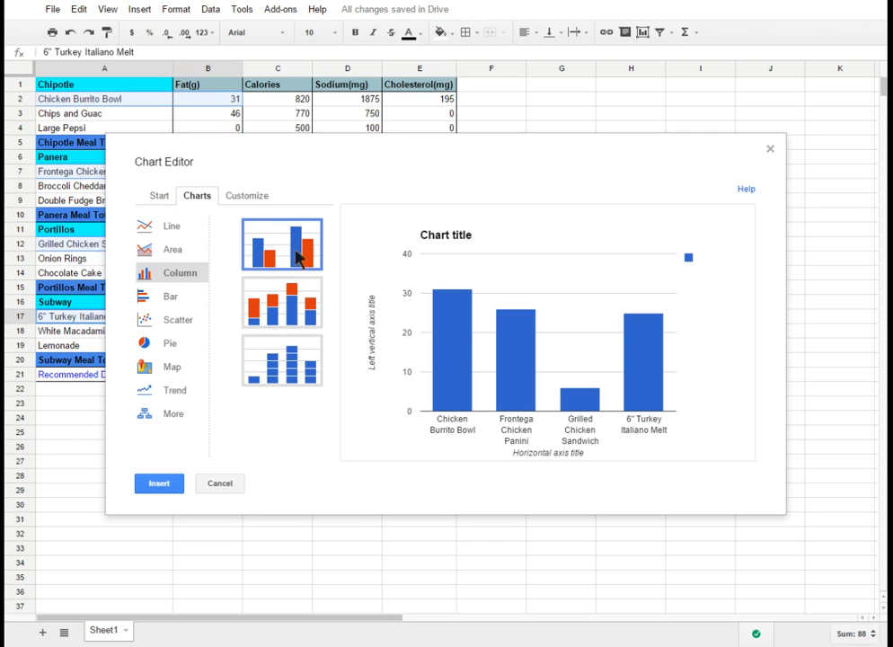
Change the chart title to "Main Entree Fat Content".
click(252, 200)
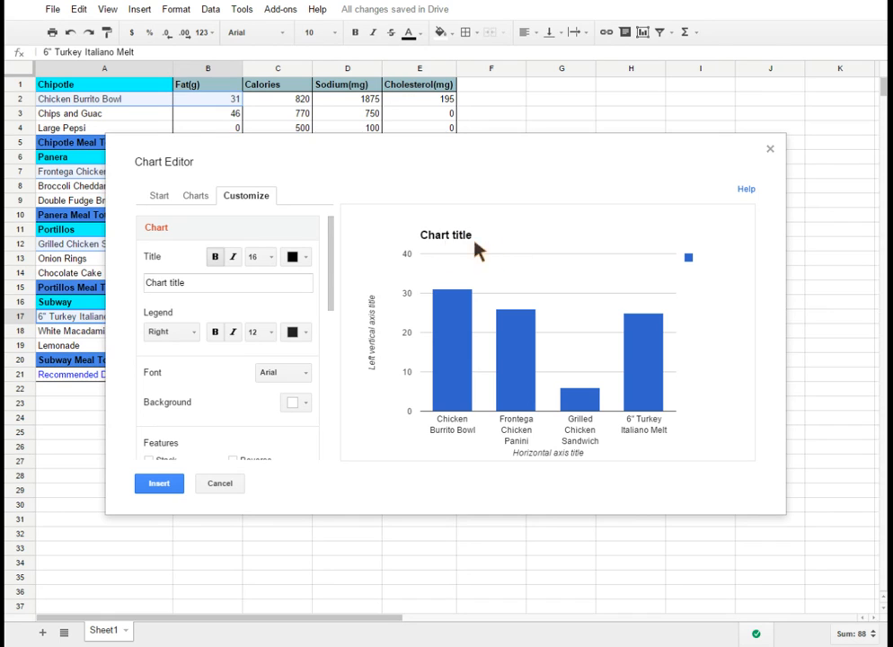
click(209, 287)
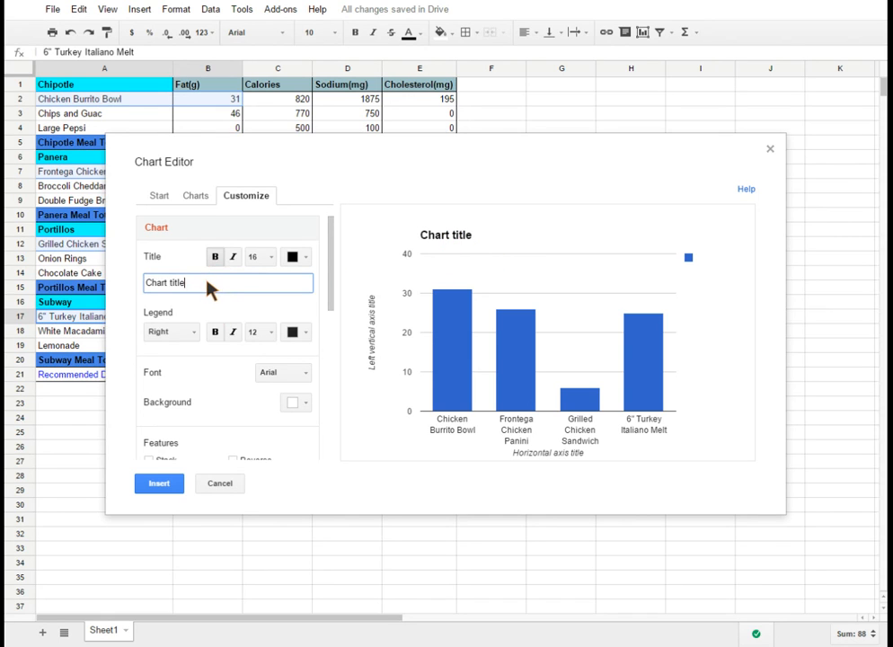
drag(207, 282, 133, 280)
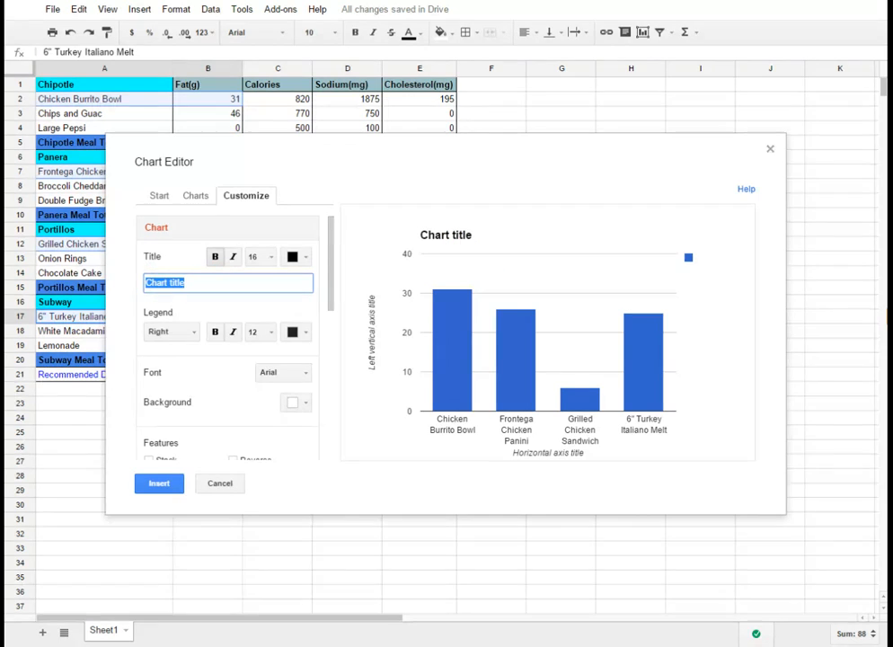
text(Main Entree Fa)
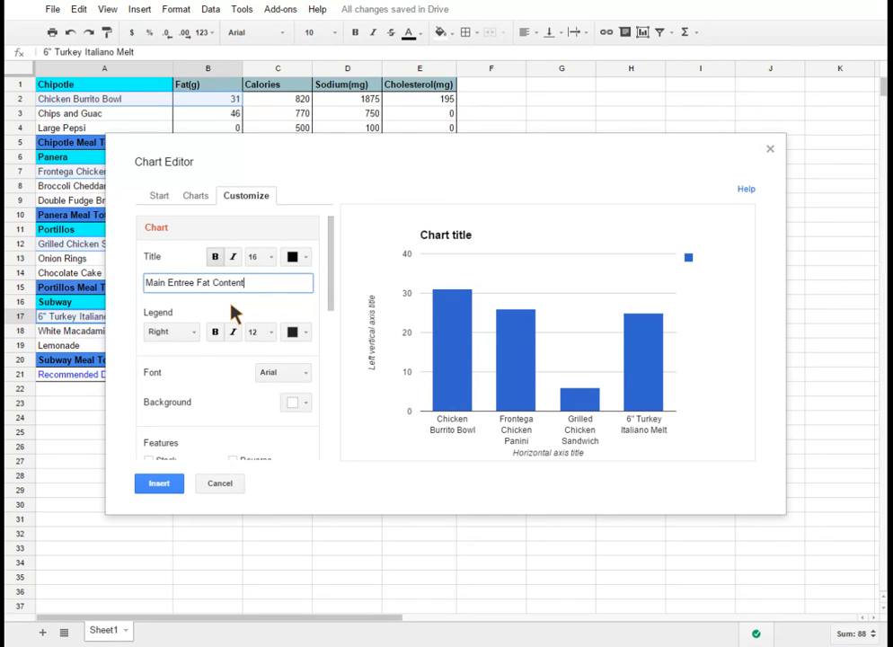
Check the legend position options and try reversing the order of the columns, turning the reversal off again.
click(189, 327)
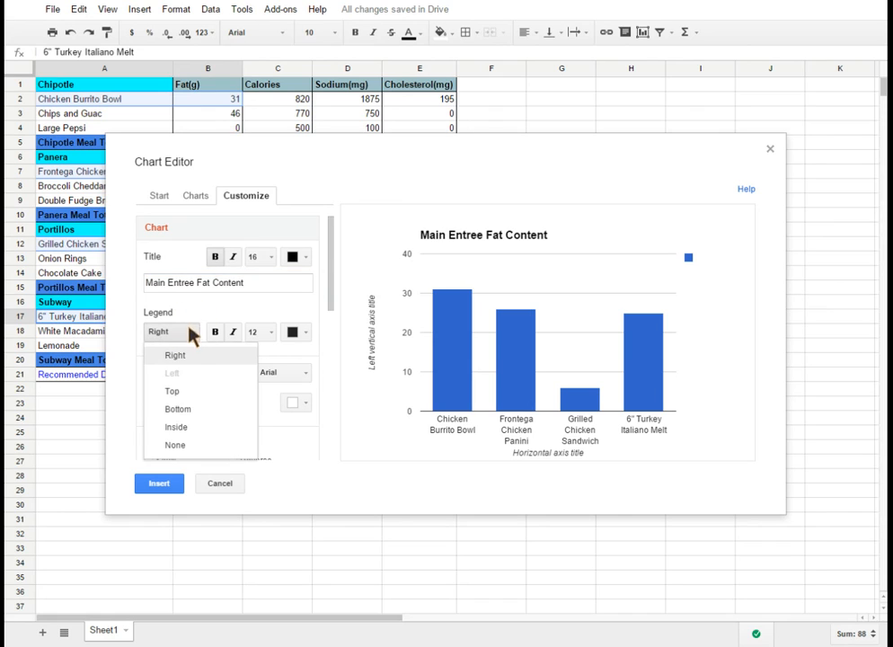
click(187, 301)
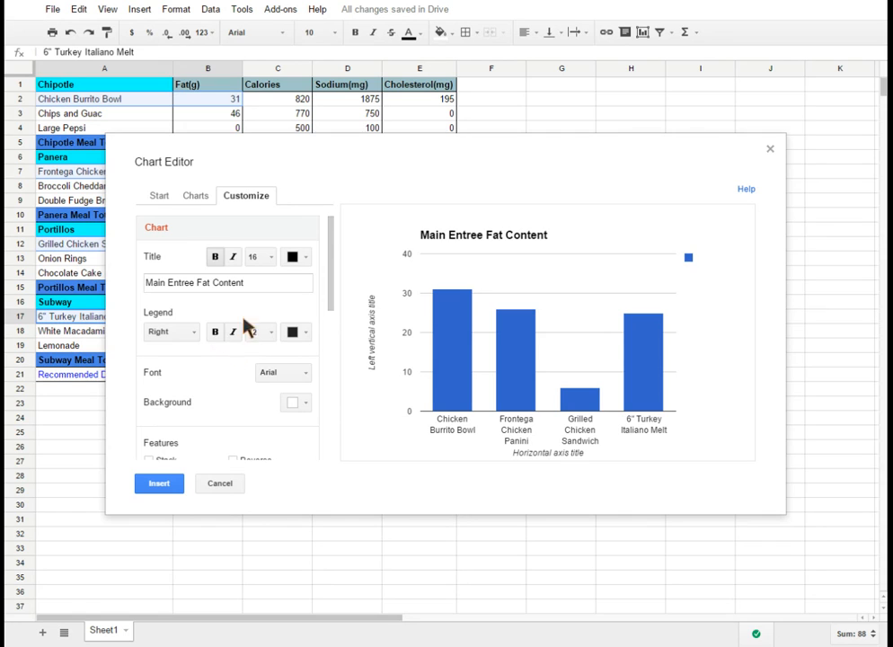
drag(331, 231, 325, 270)
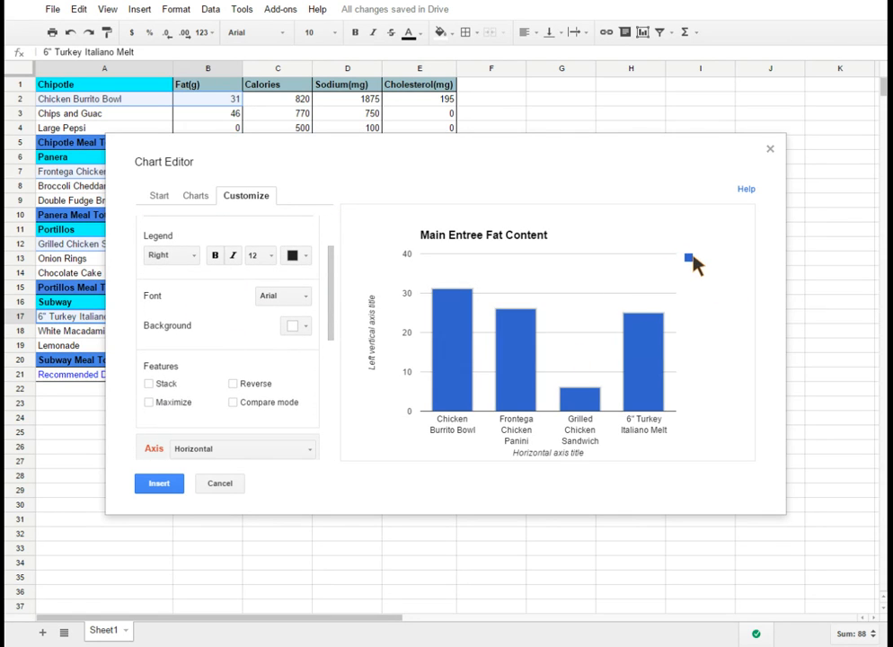
drag(336, 274, 335, 302)
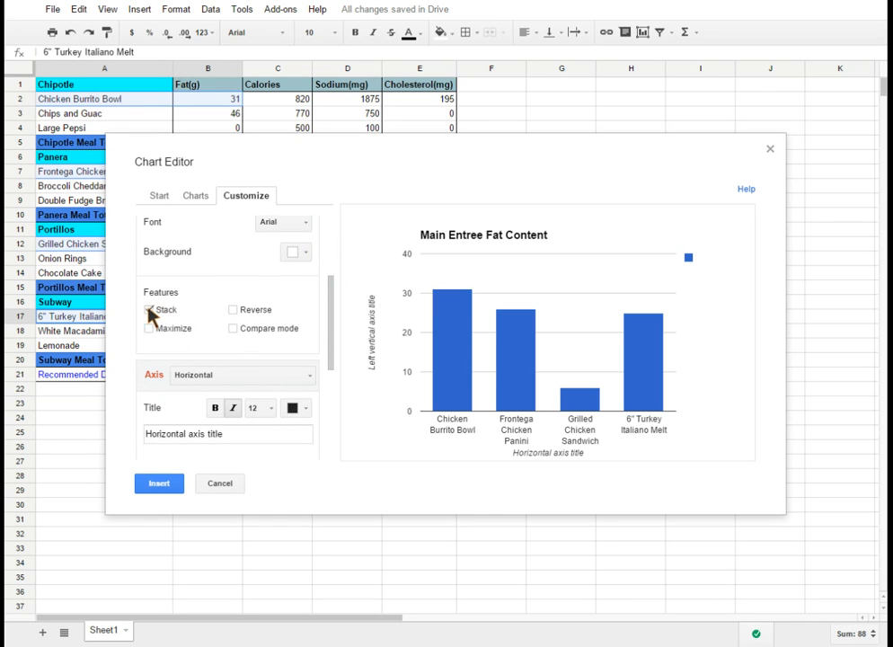
click(234, 311)
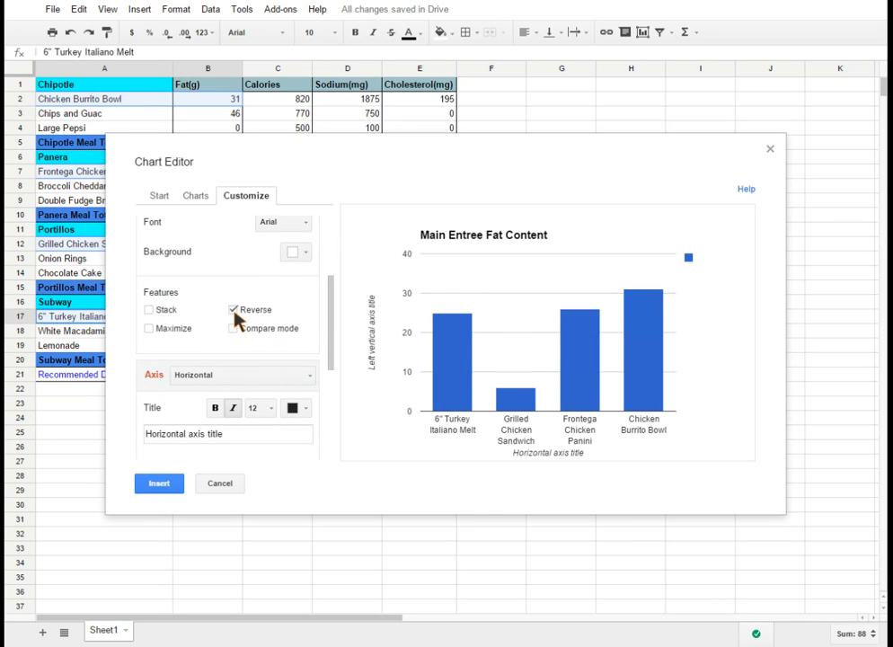
click(234, 310)
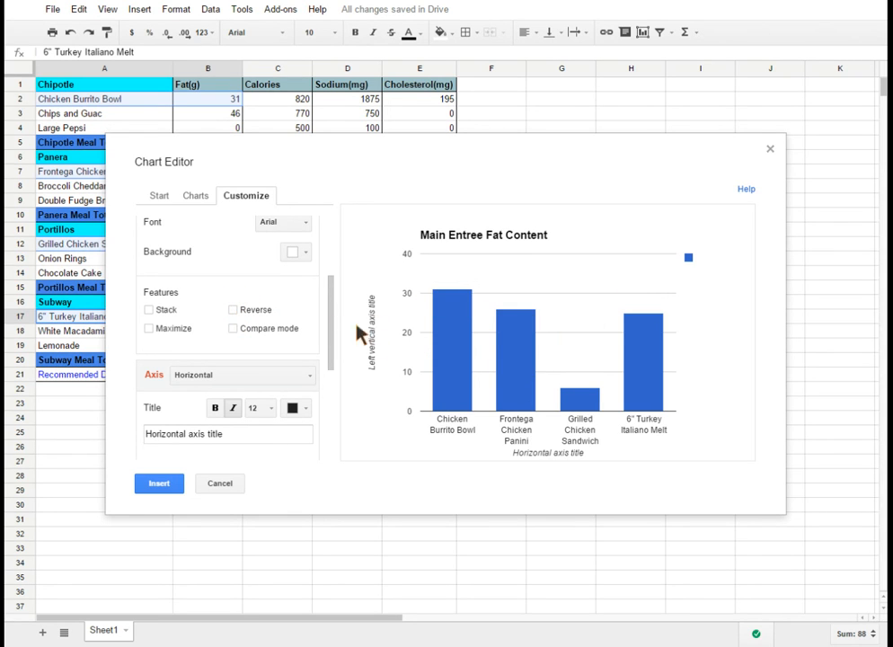
Change the horizontal axis title to "Entrees".
scroll(332, 303, down, 3)
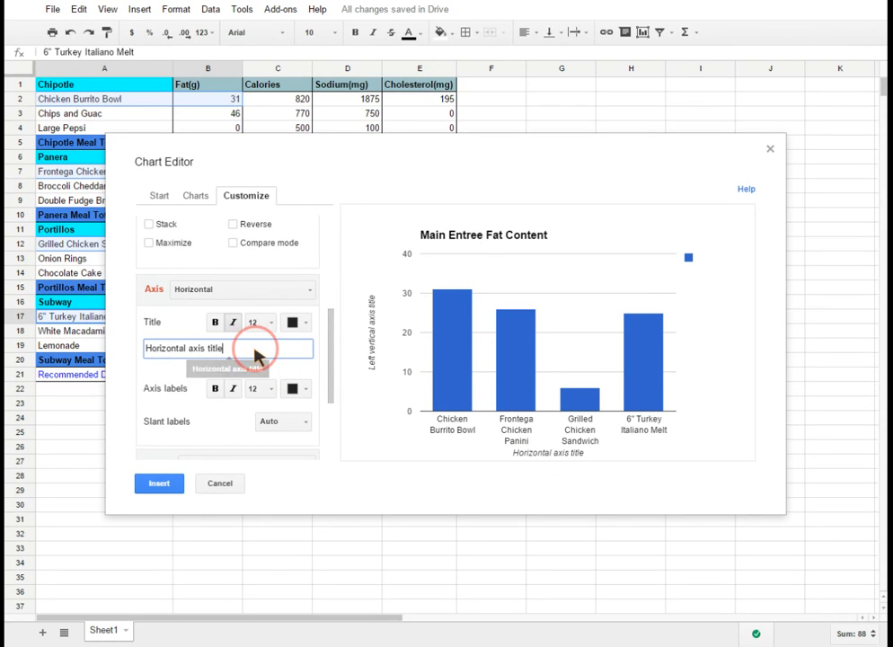
drag(229, 353, 144, 353)
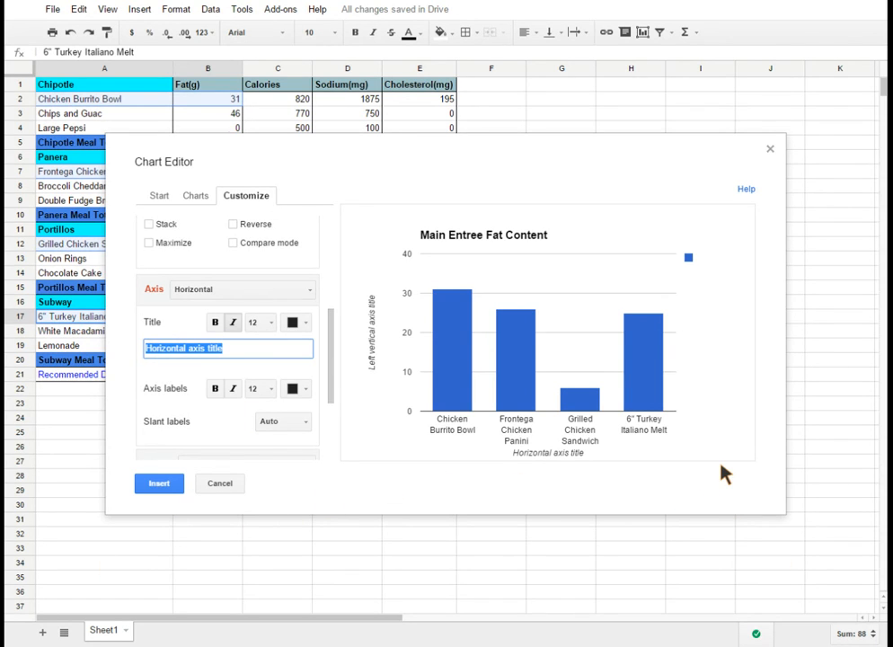
text(Entr)
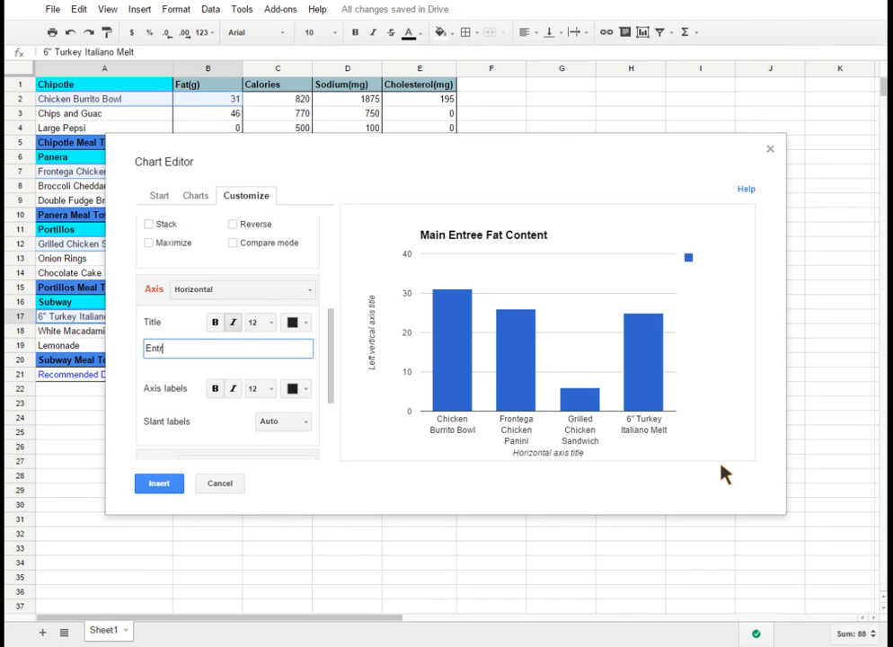
text(ees)
Try assigning the Column 1 series to the right axis and return it to the left axis.
drag(333, 324, 333, 334)
scroll(332, 334, down, 2)
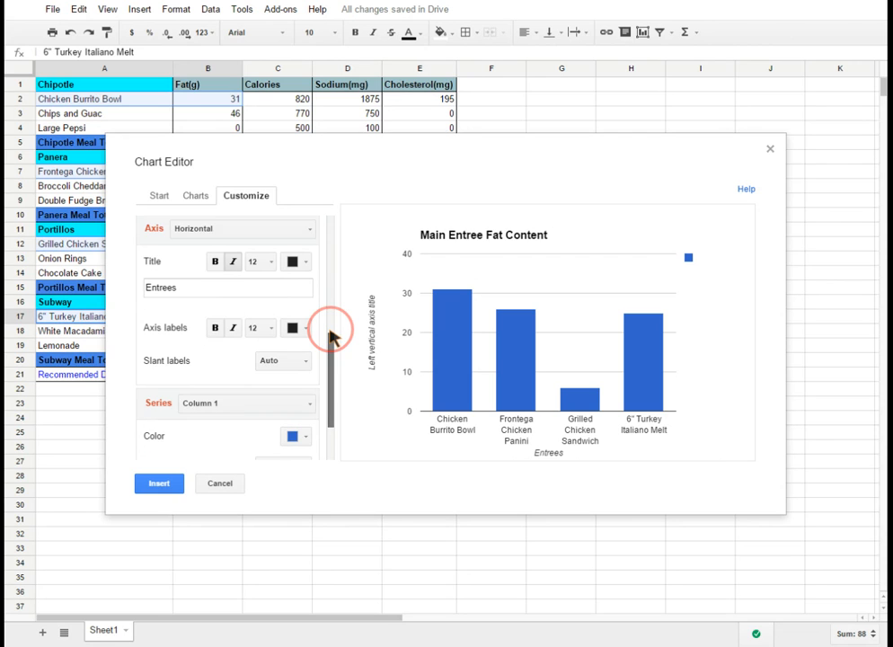
scroll(331, 336, up, 2)
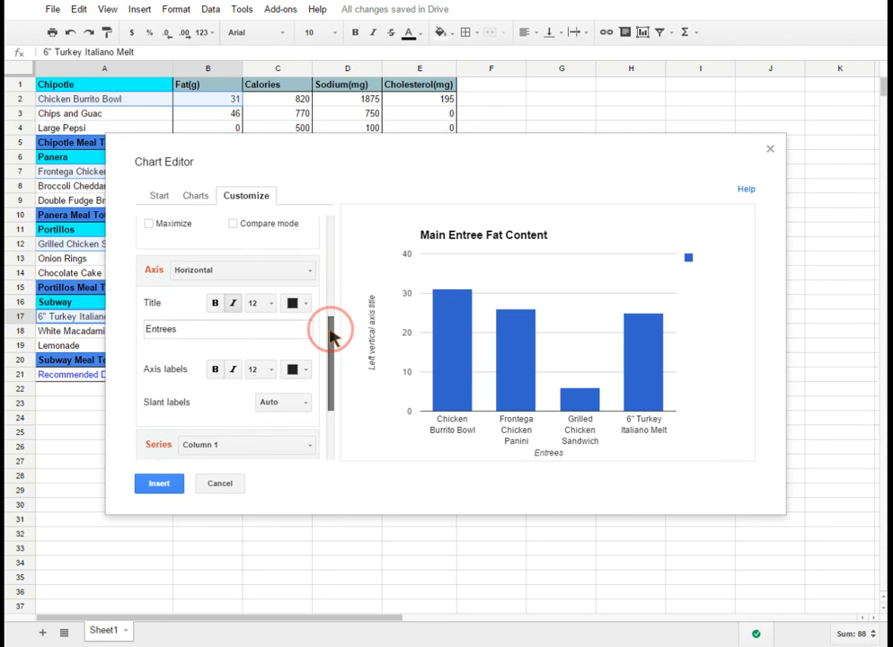
scroll(331, 336, down, 5)
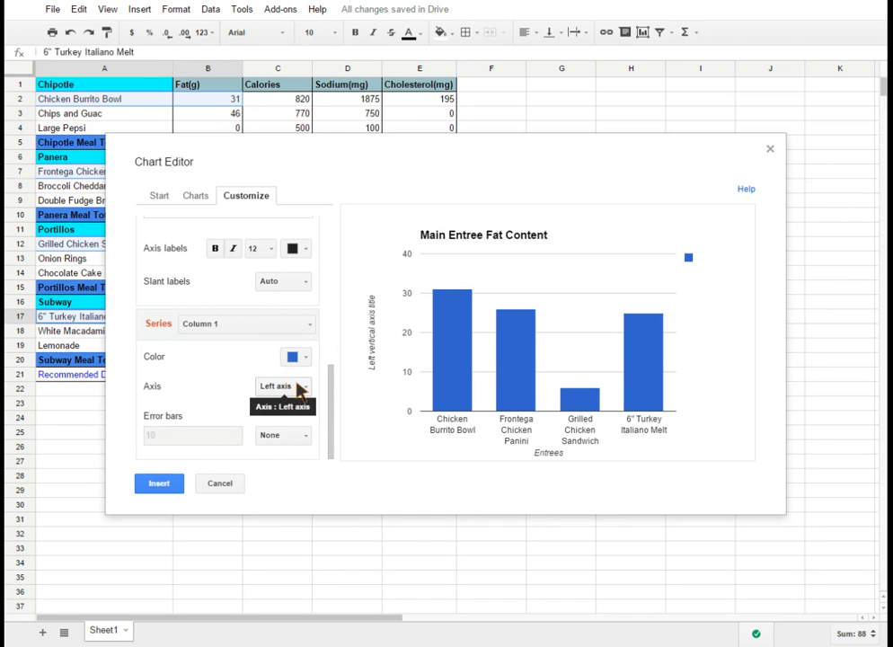
click(304, 389)
click(306, 431)
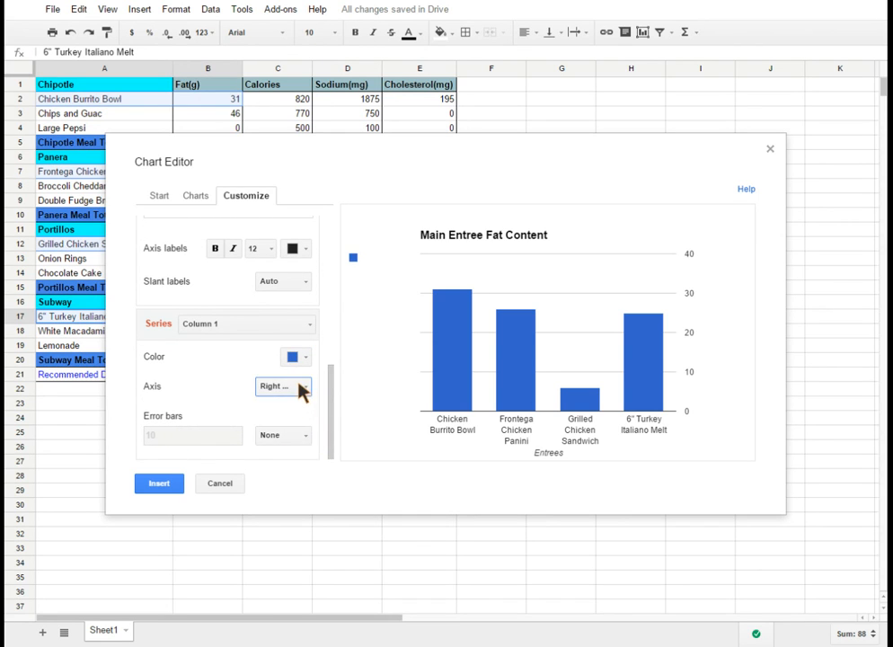
click(302, 389)
click(299, 415)
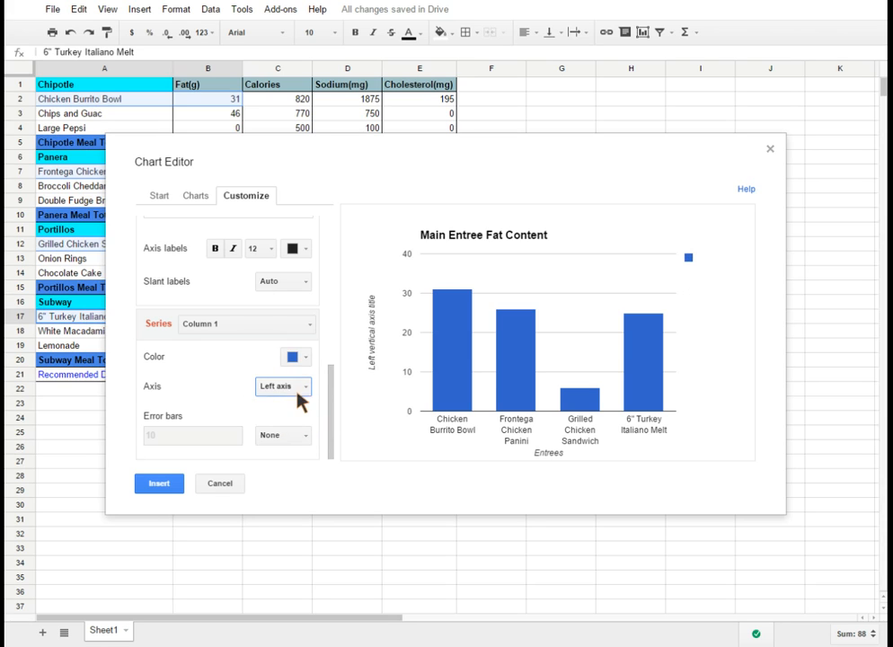
Change the color of the Column 1 series to red.
click(304, 358)
click(306, 415)
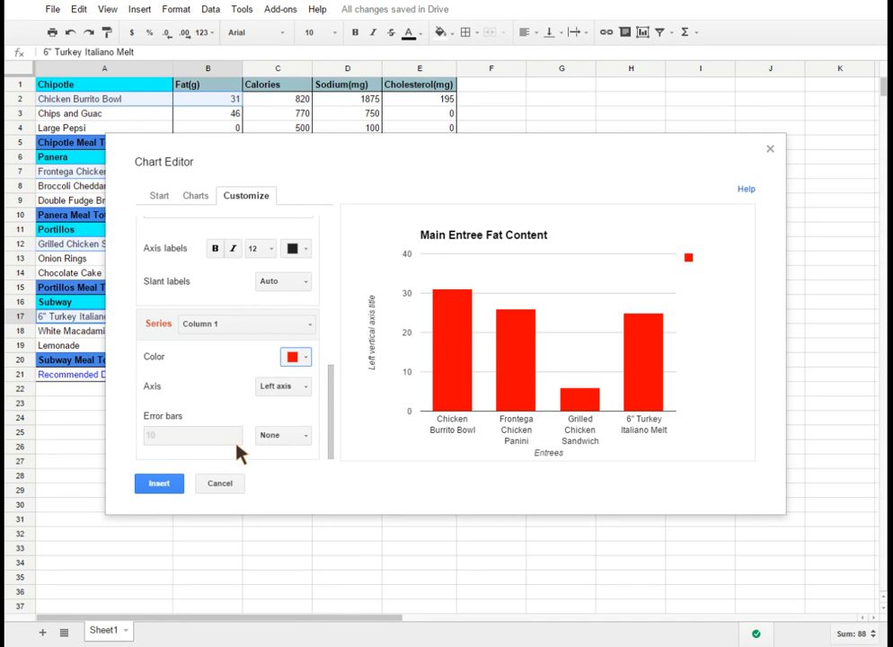
Change the left vertical axis title to "Fat (g)" and insert the finished chart into the sheet.
scroll(332, 401, up, 3)
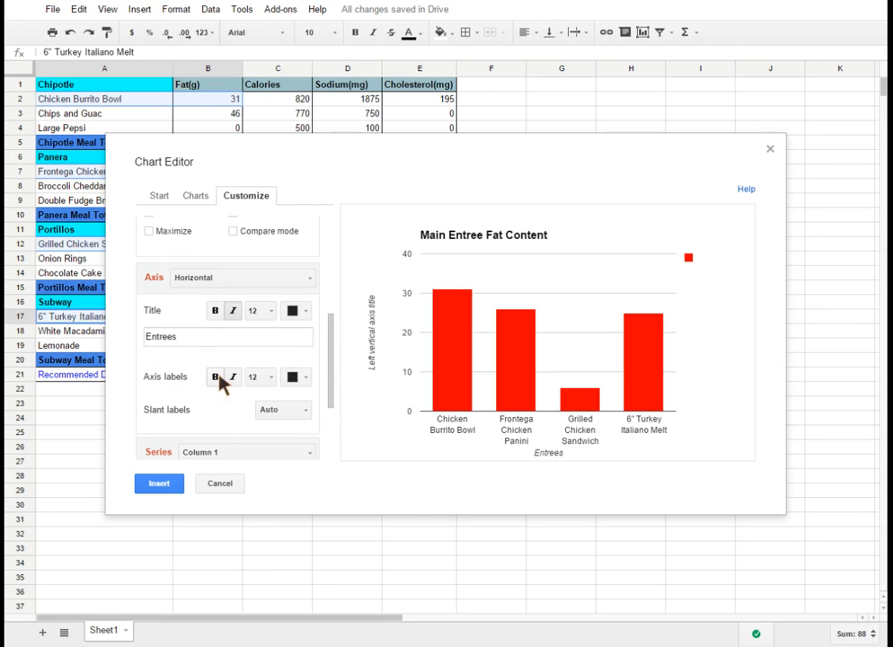
drag(332, 325, 332, 375)
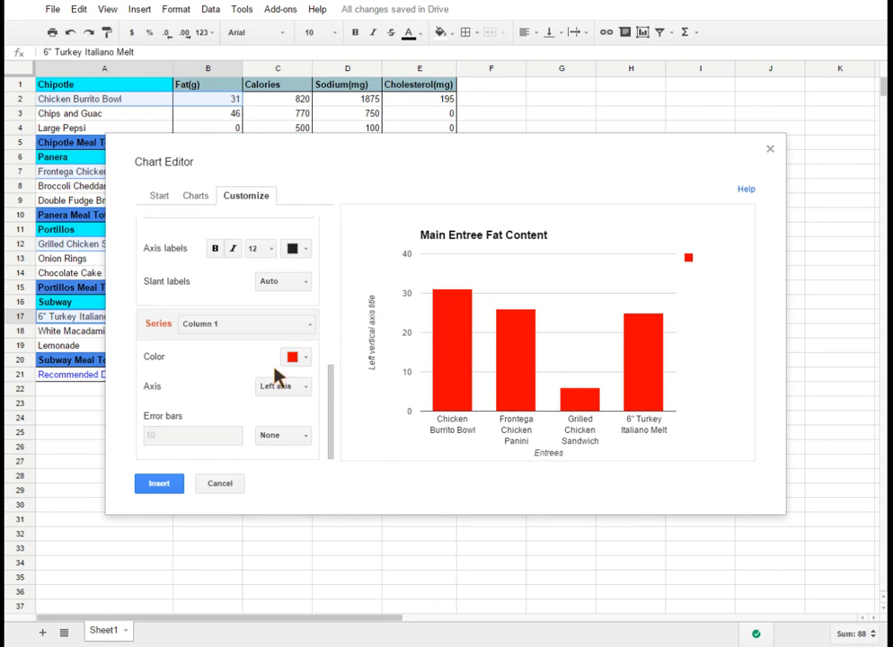
drag(332, 404, 329, 400)
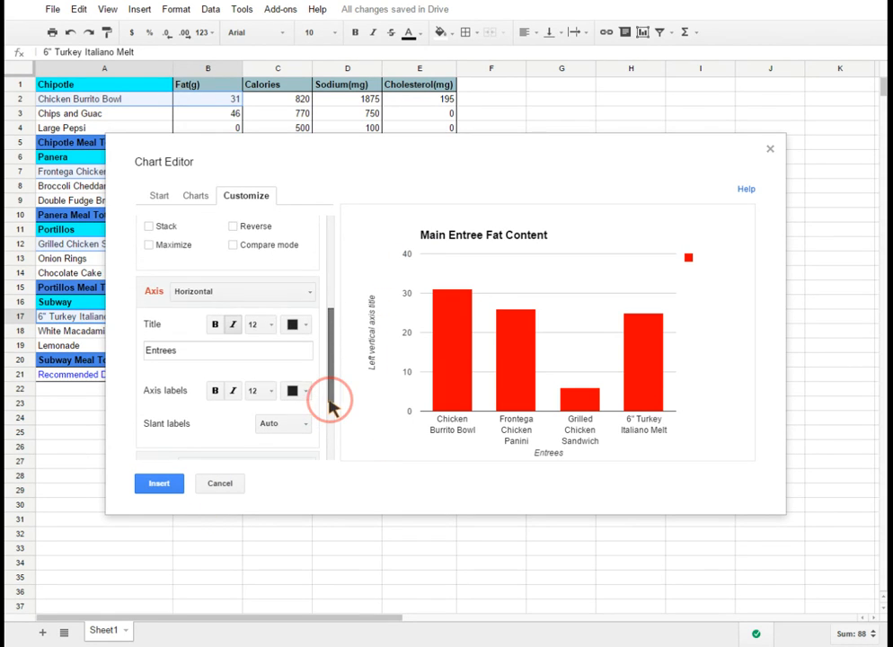
click(249, 296)
click(236, 336)
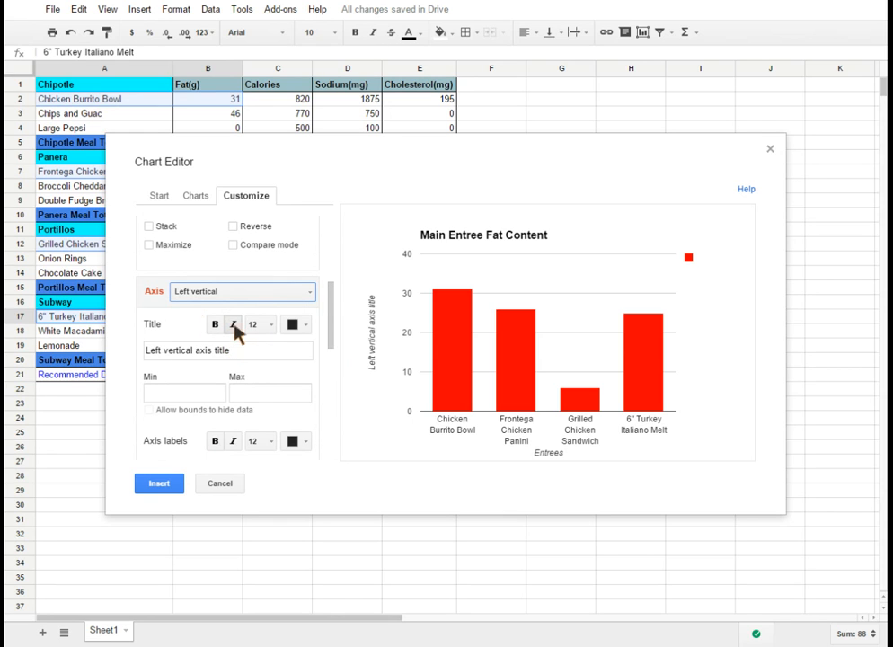
click(211, 351)
drag(244, 348, 100, 337)
click(244, 352)
drag(246, 353, 135, 350)
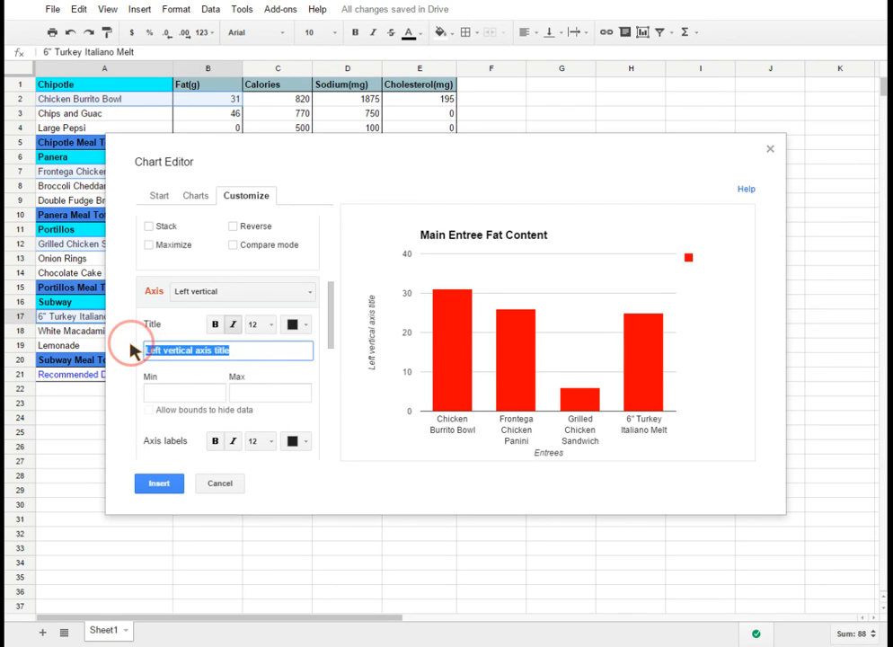
text(Fat (g)
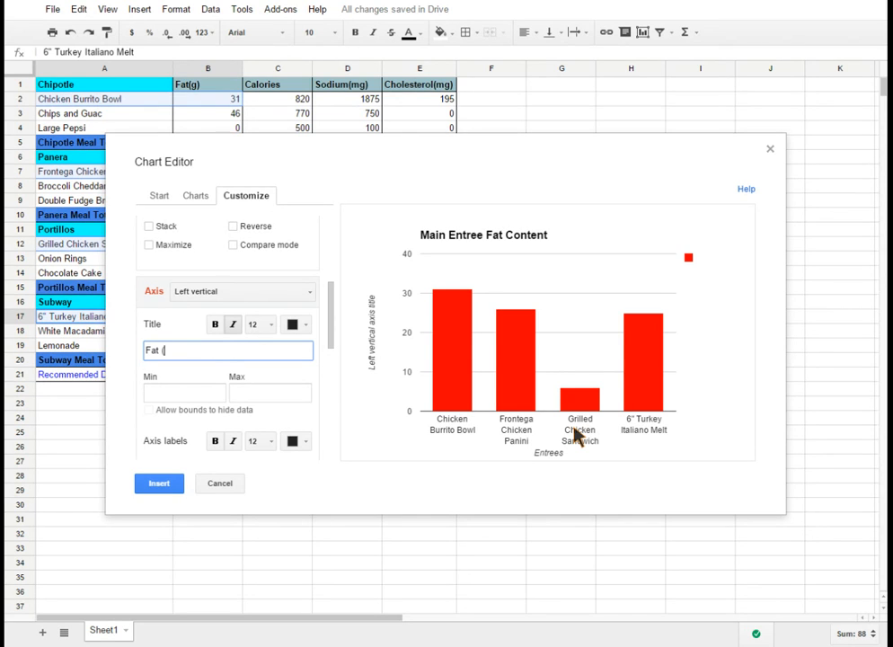
click(309, 381)
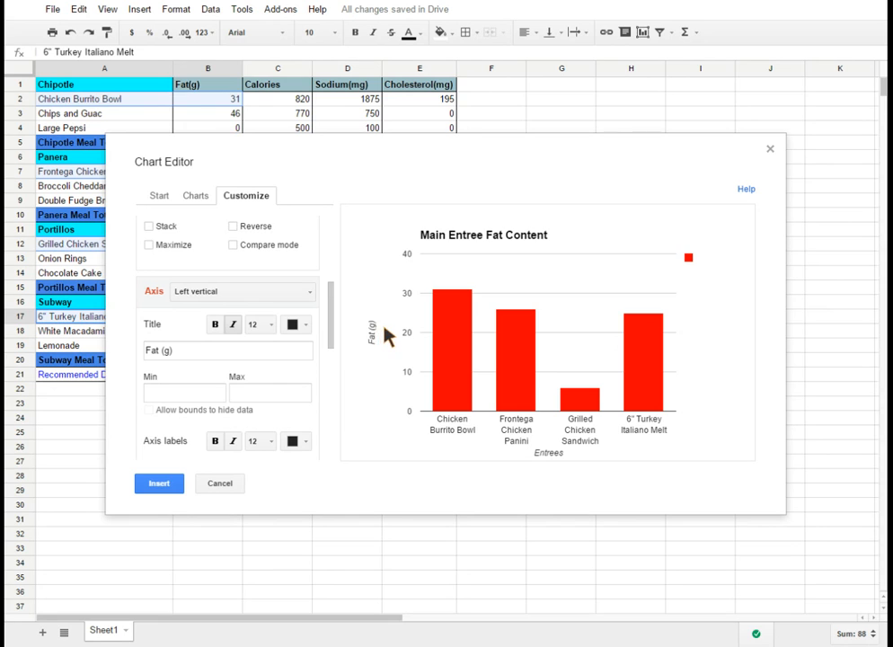
click(160, 484)
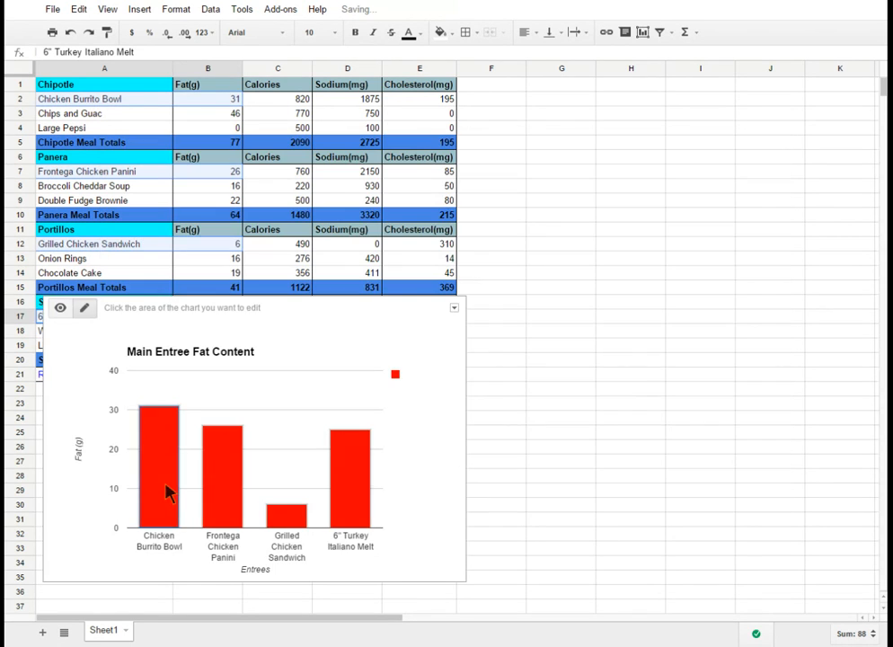
click(454, 308)
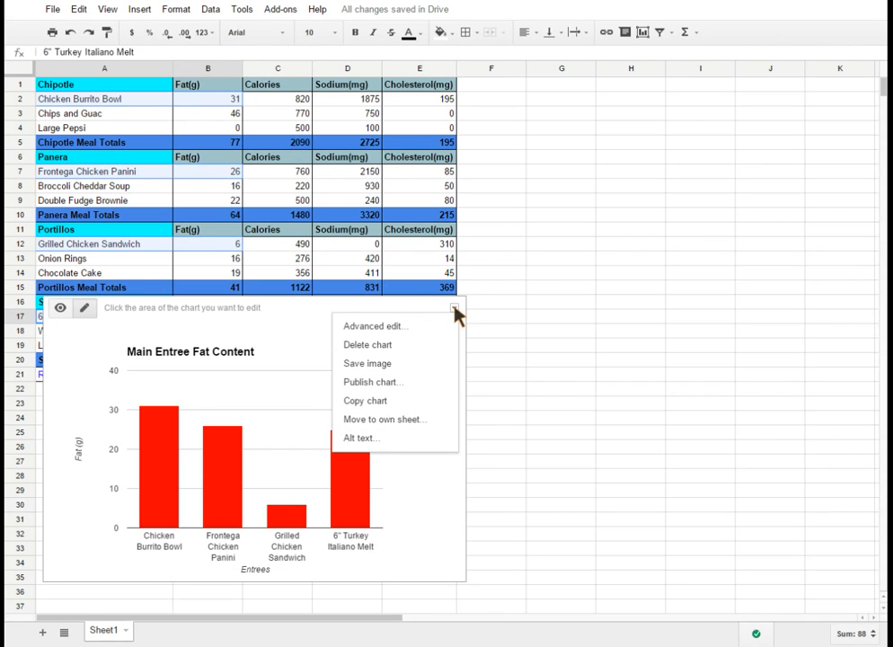
click(209, 329)
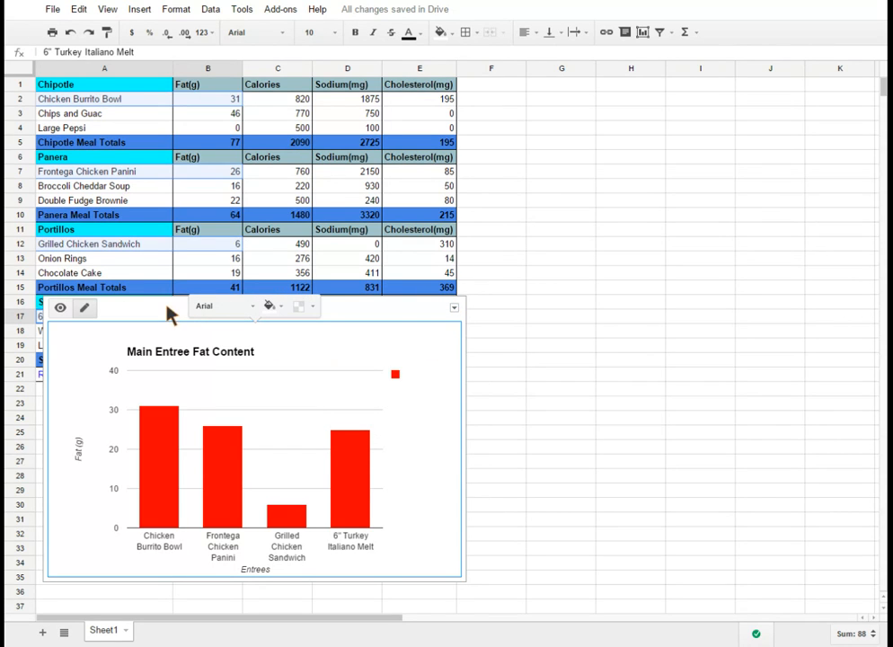
click(142, 291)
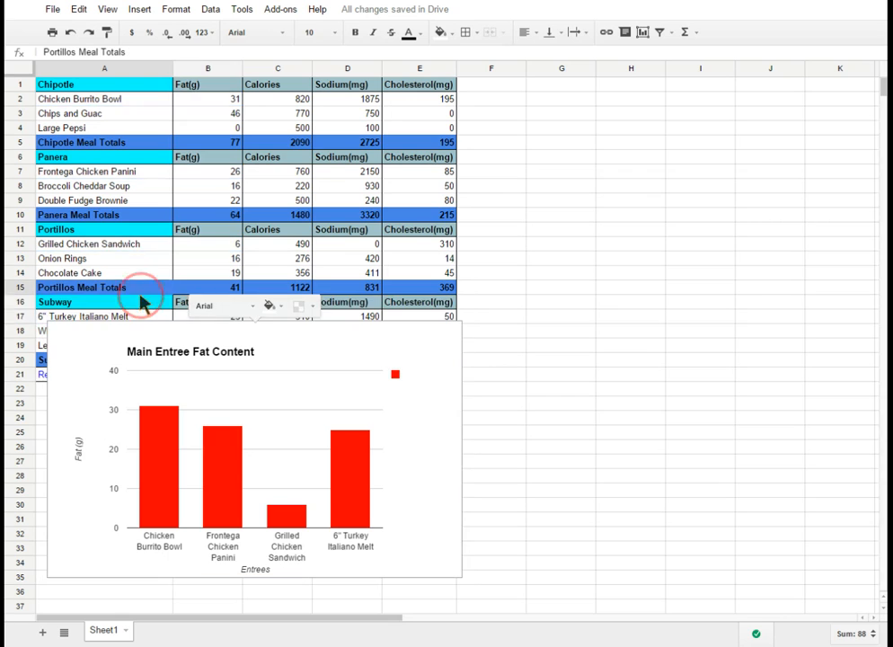
drag(142, 302, 145, 308)
click(456, 415)
click(451, 541)
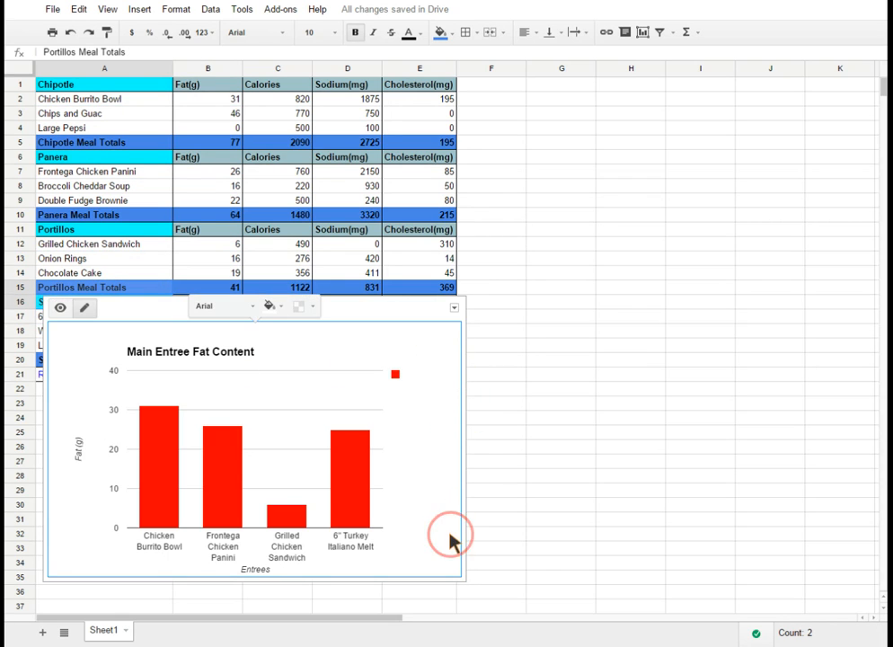
Resize the inserted chart from its lower-left corner, extending it down to about row 37 and narrowing it slightly.
scroll(545, 447, down, 1)
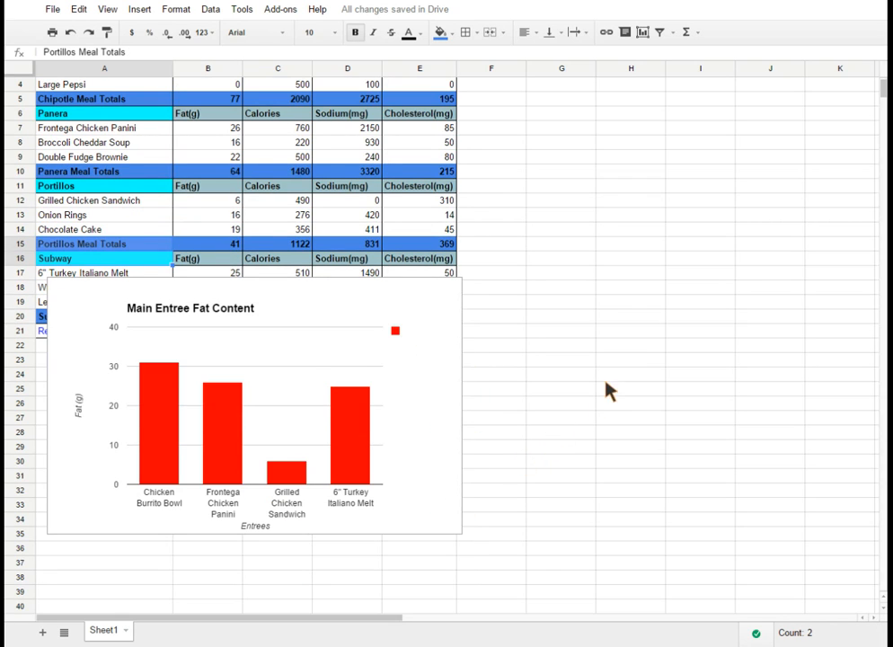
click(440, 537)
click(67, 500)
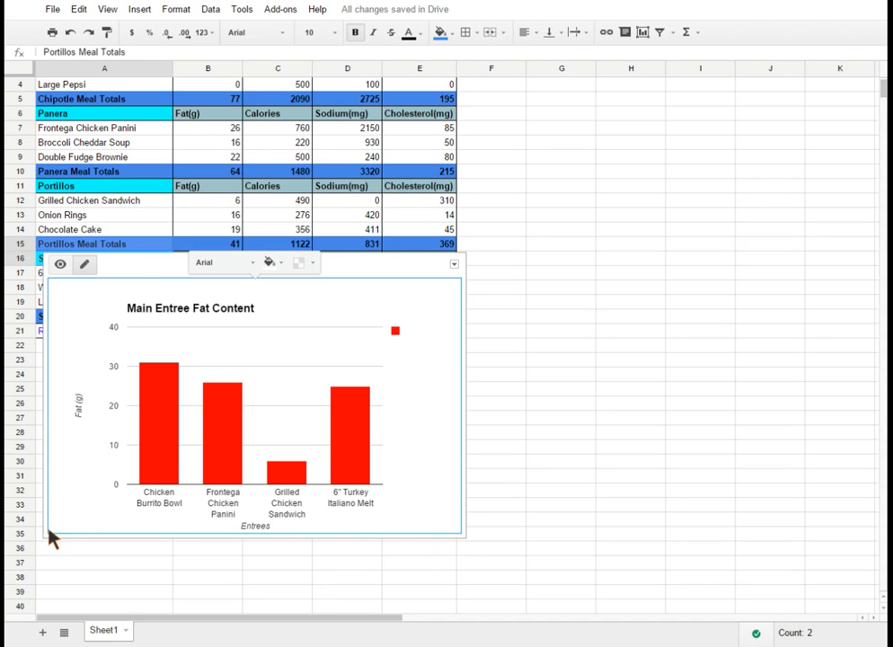
click(62, 545)
drag(47, 536, 55, 564)
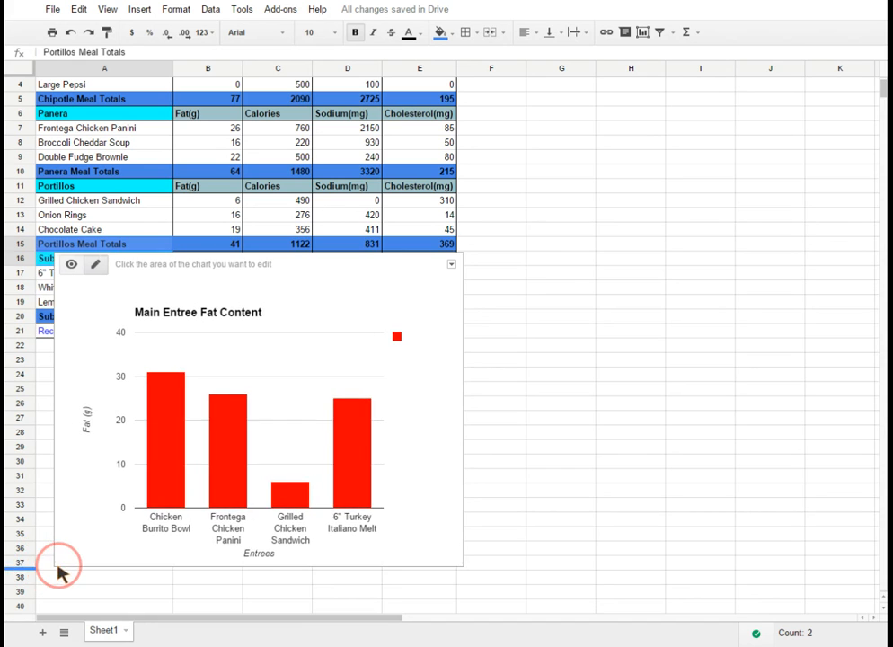
Move the chart beside the nutrition table, starting in column F around row 6, and deselect it.
click(460, 265)
drag(448, 273, 856, 102)
click(538, 495)
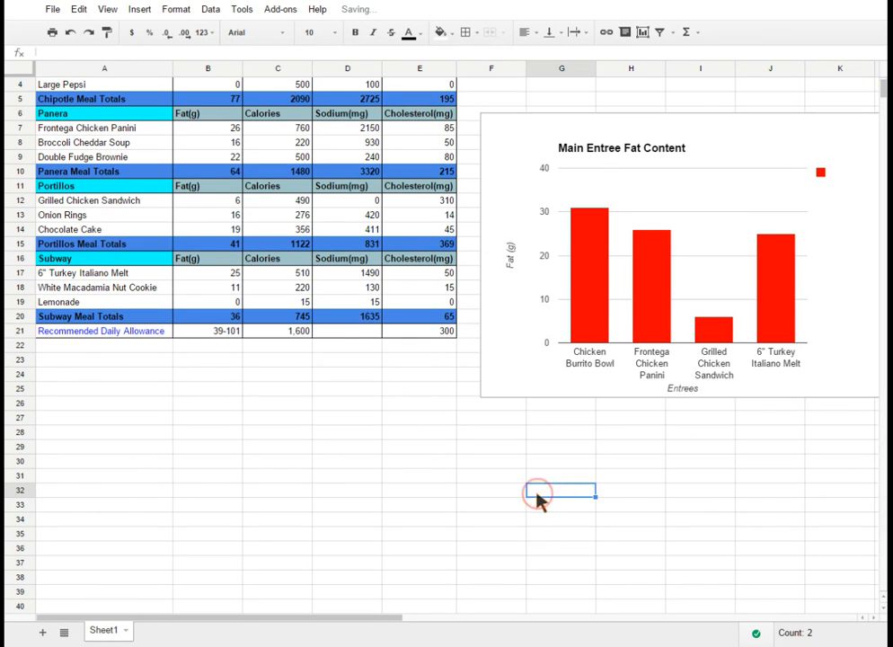
click(114, 157)
click(275, 158)
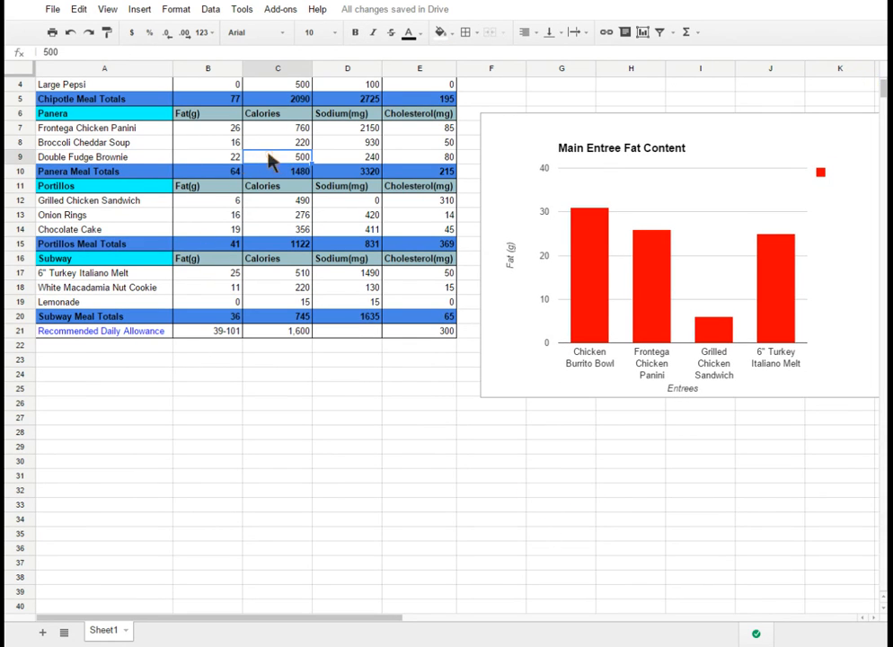
drag(162, 159, 193, 160)
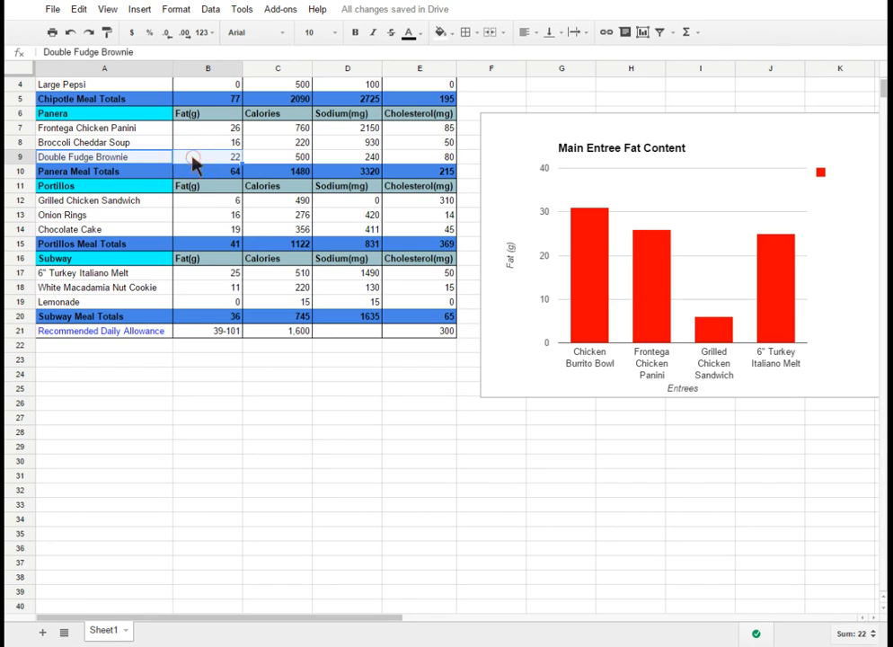
click(144, 129)
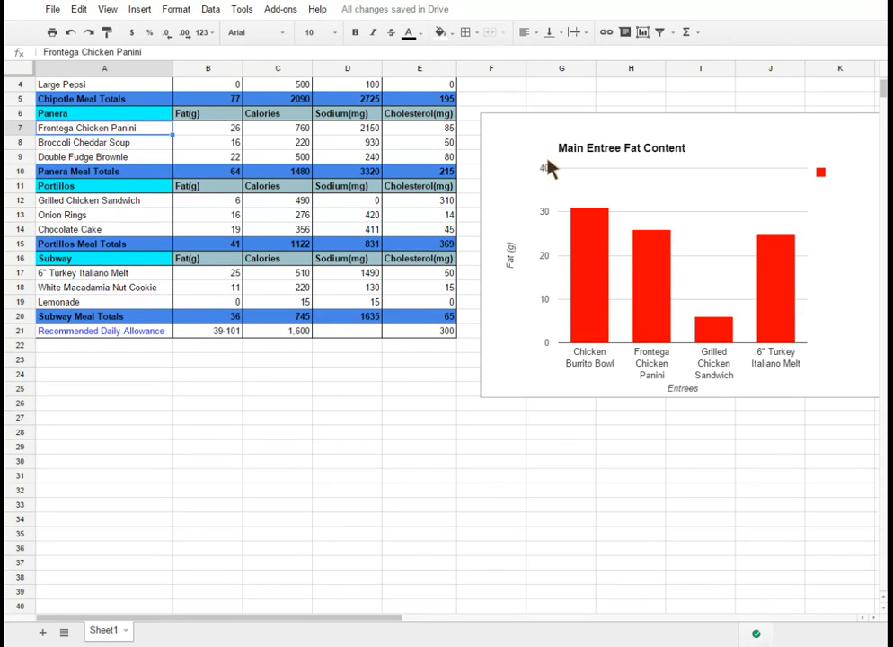
click(213, 134)
drag(158, 133, 203, 135)
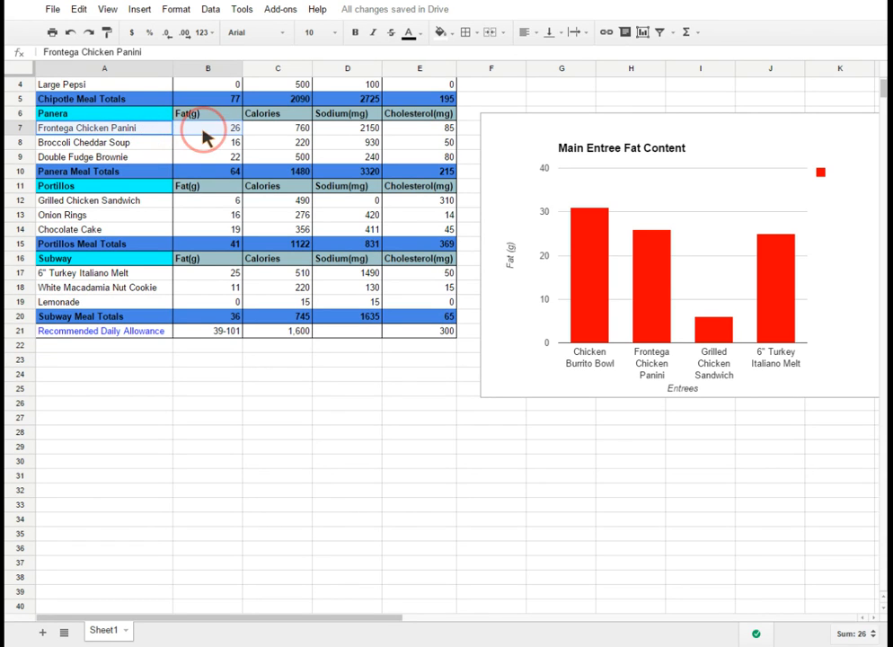
click(209, 137)
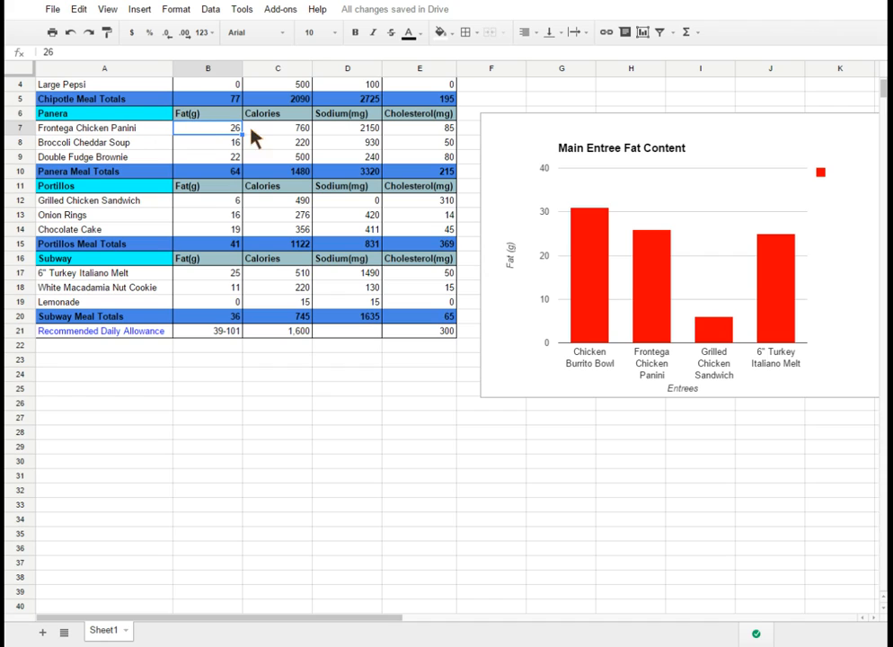
click(262, 132)
click(112, 132)
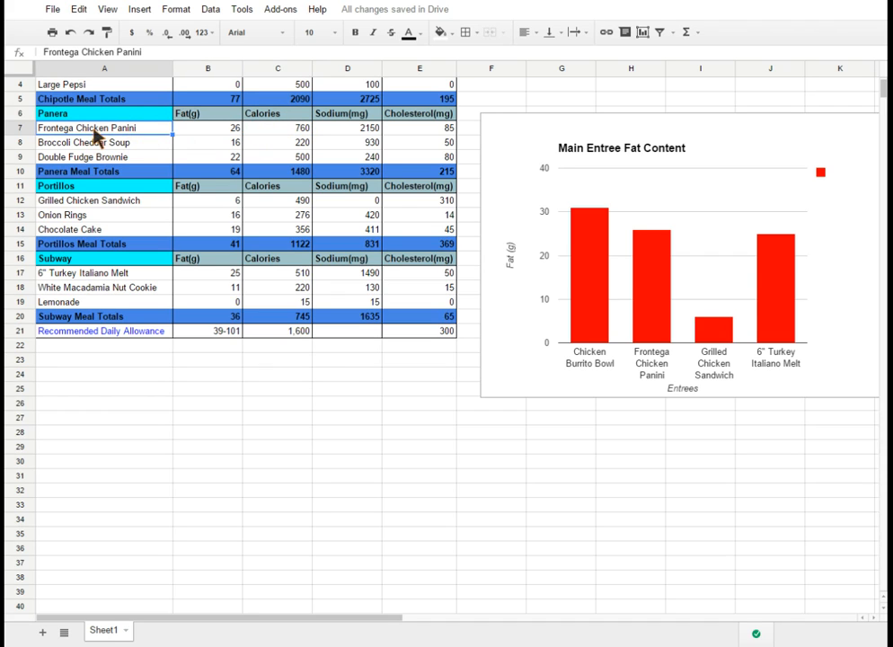
click(273, 127)
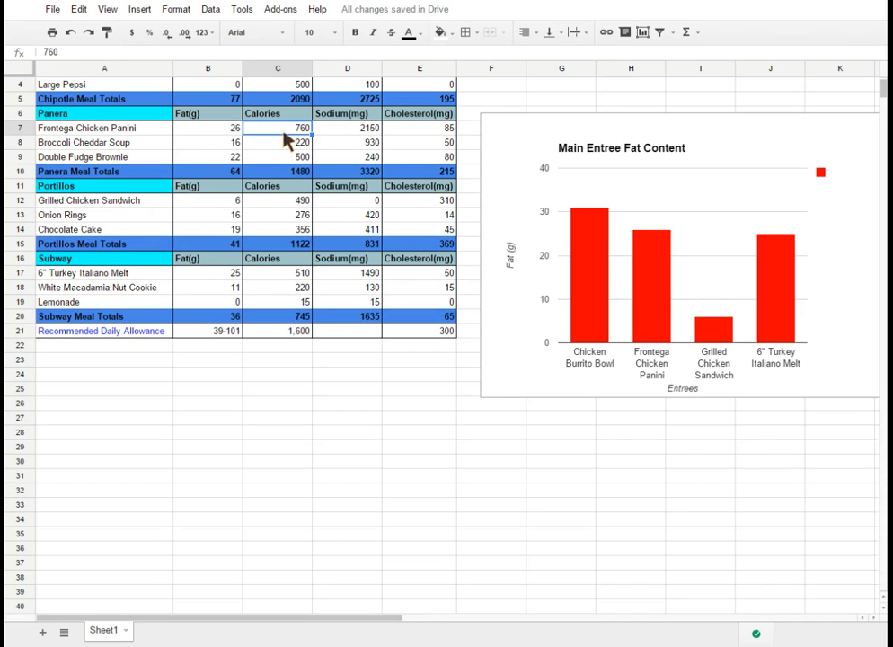
click(151, 128)
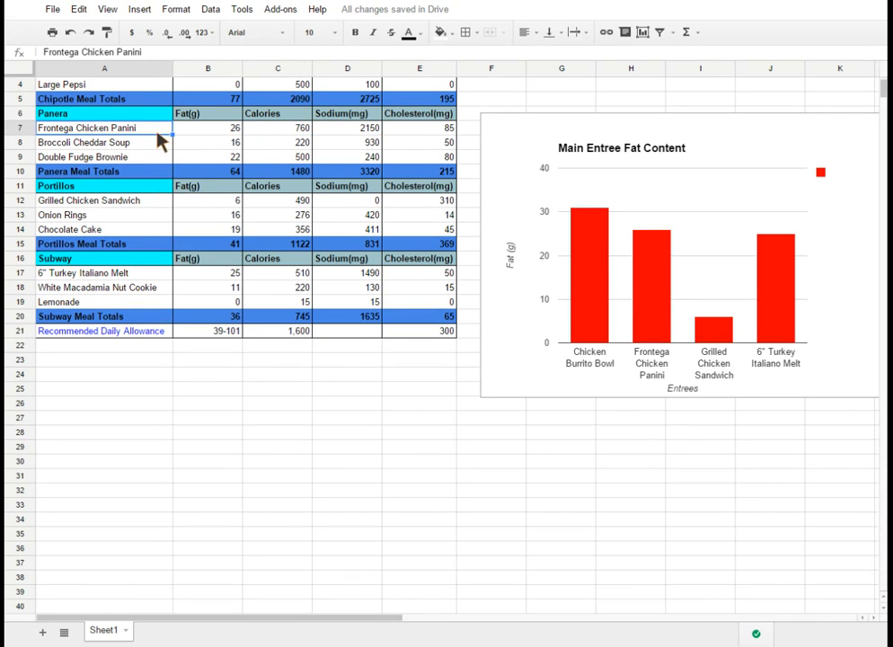
Select the main entree name and its Calories value for Chipotle, Panera, Portillos and Subway as one multi-cell selection.
scroll(149, 132, up, 1)
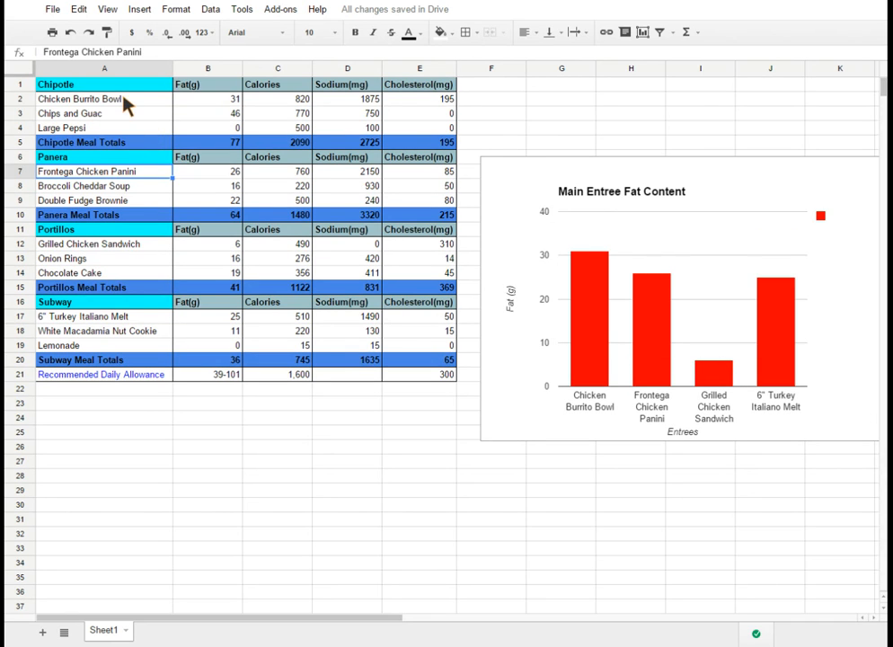
click(124, 101)
click(281, 101)
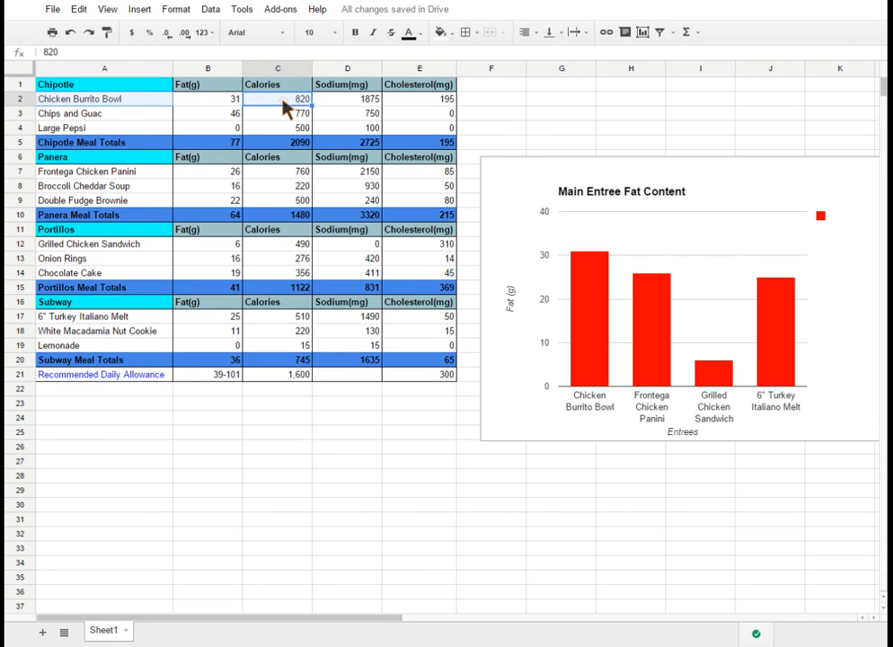
ctrl+click(139, 173)
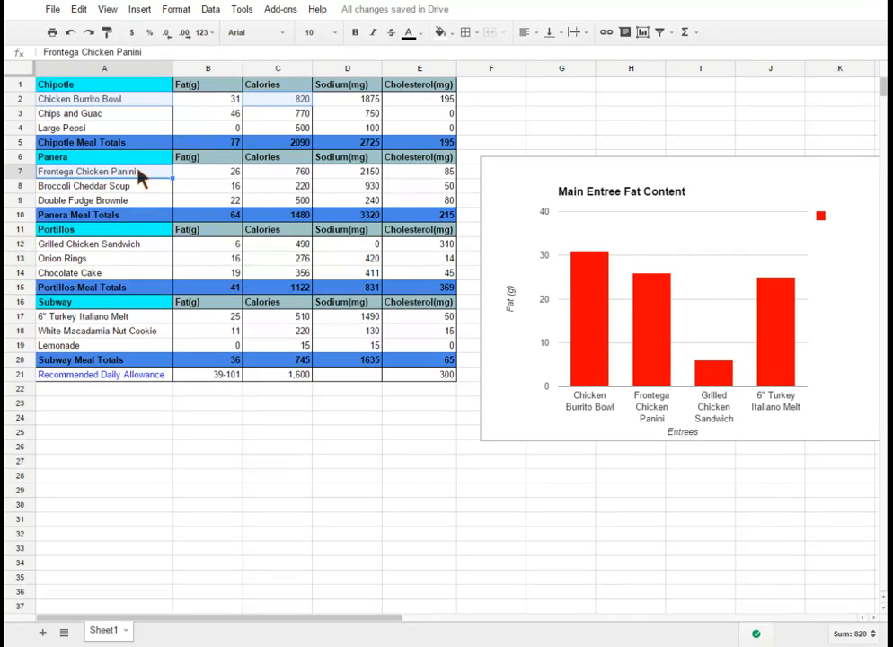
ctrl+click(265, 173)
ctrl+click(144, 245)
ctrl+click(290, 246)
ctrl+click(134, 318)
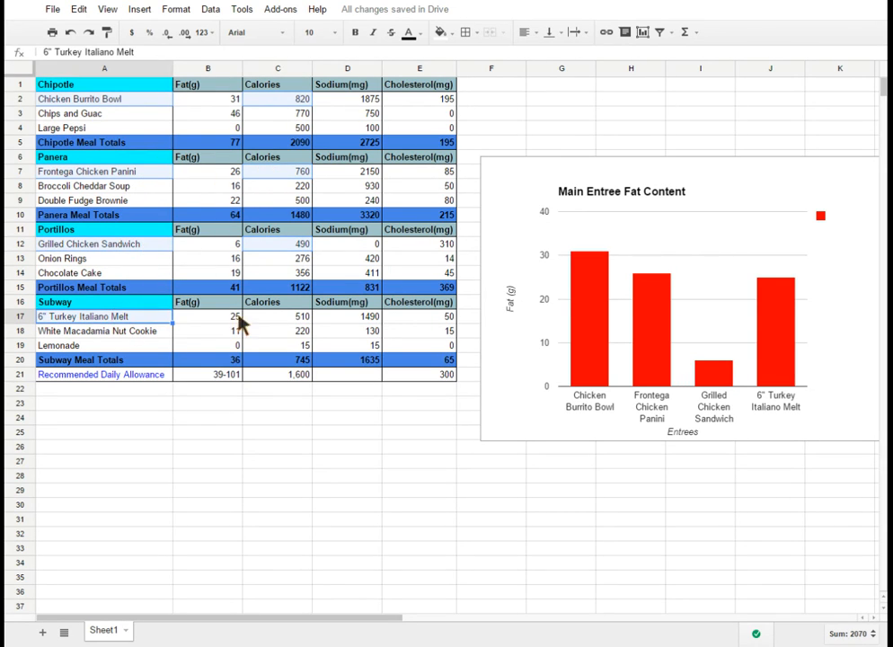
ctrl+click(286, 320)
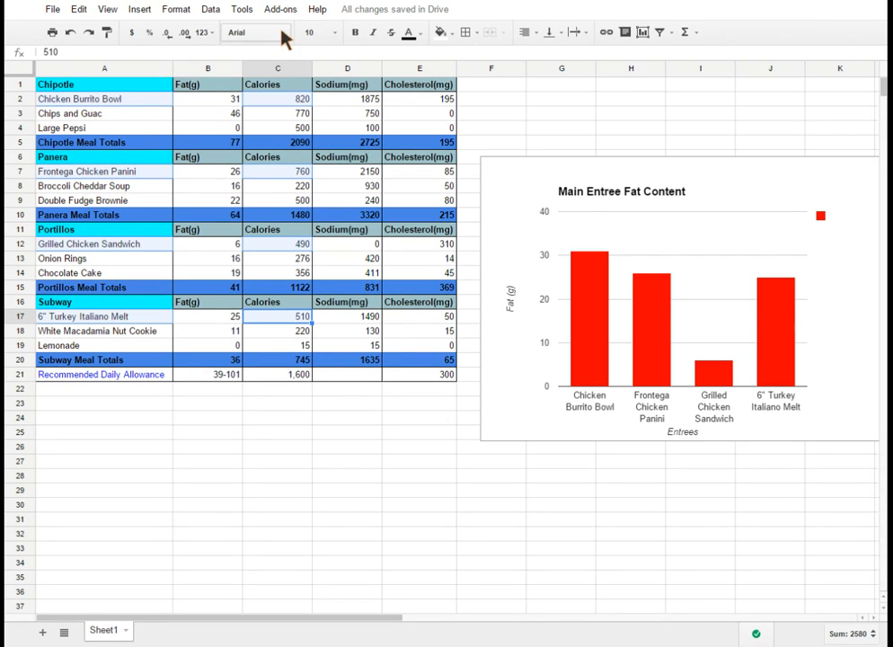
Preview a column chart of the selected entree calories with ranges combined vertically, and discard it without inserting.
click(139, 9)
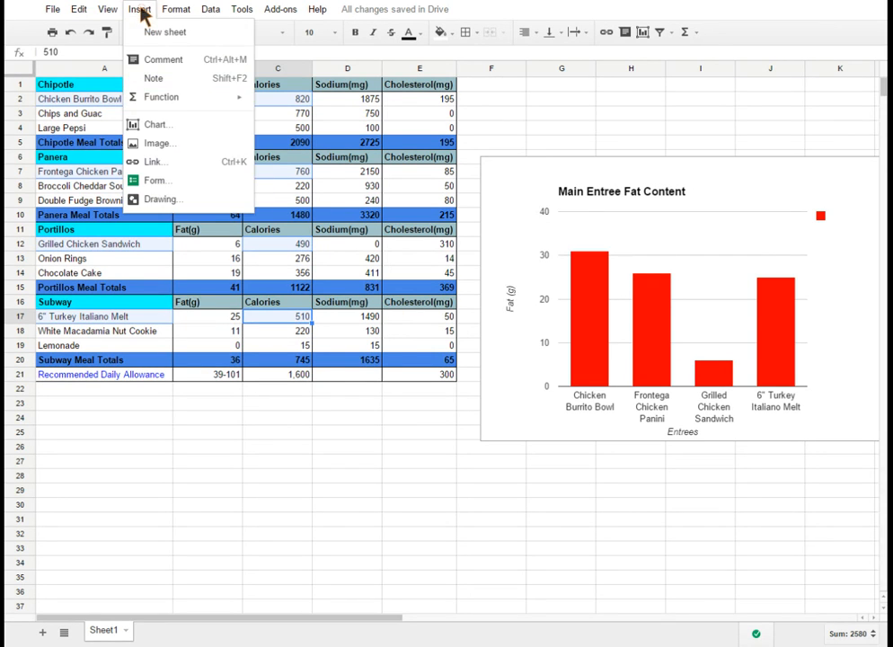
click(164, 126)
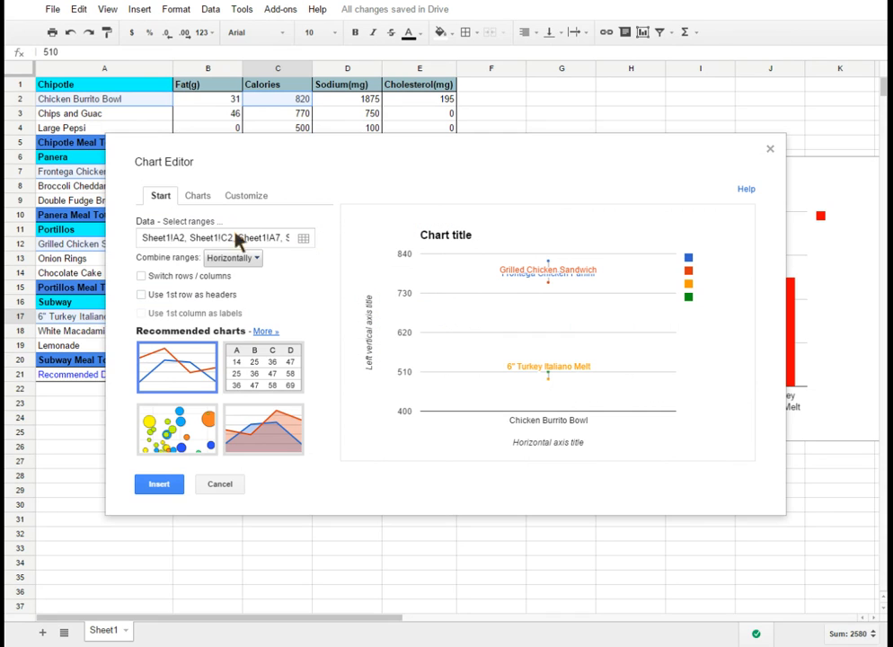
click(231, 258)
click(239, 300)
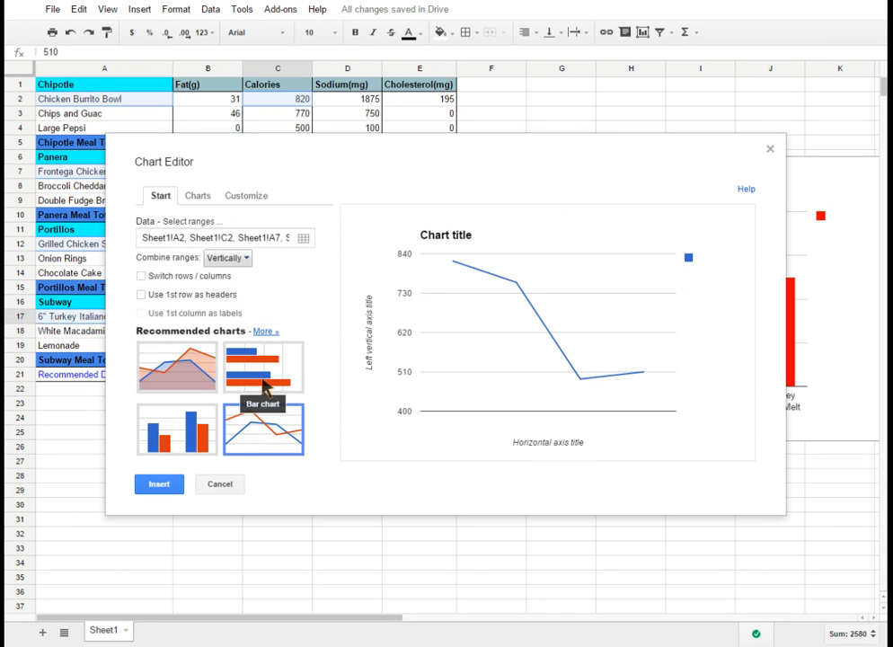
click(170, 430)
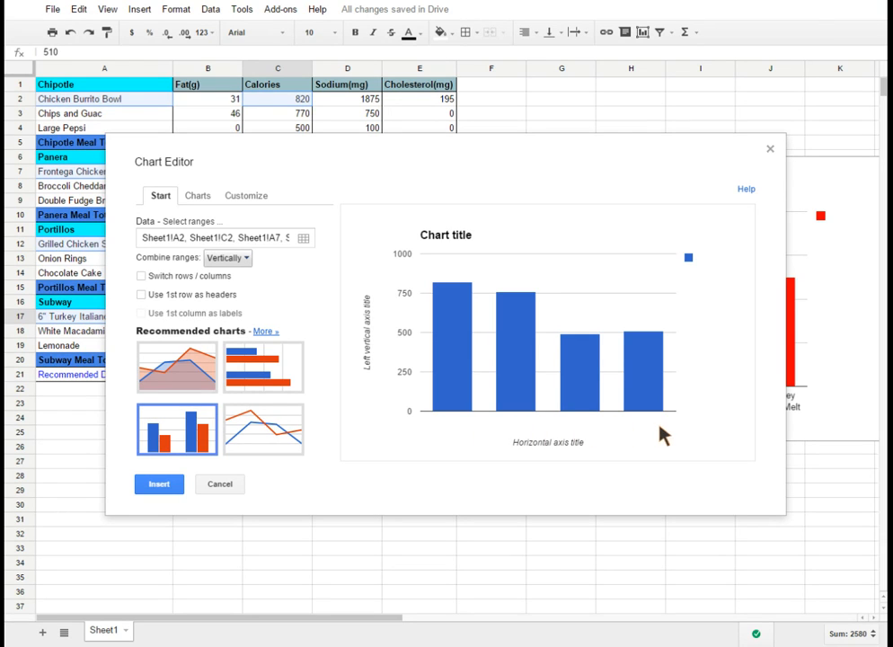
mouse_move(632, 403)
click(221, 484)
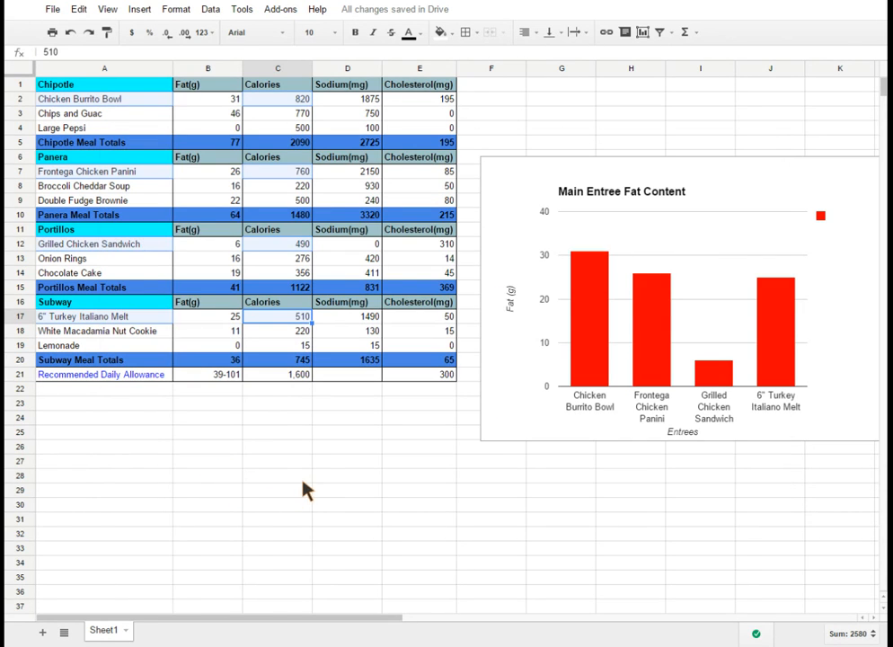
click(276, 476)
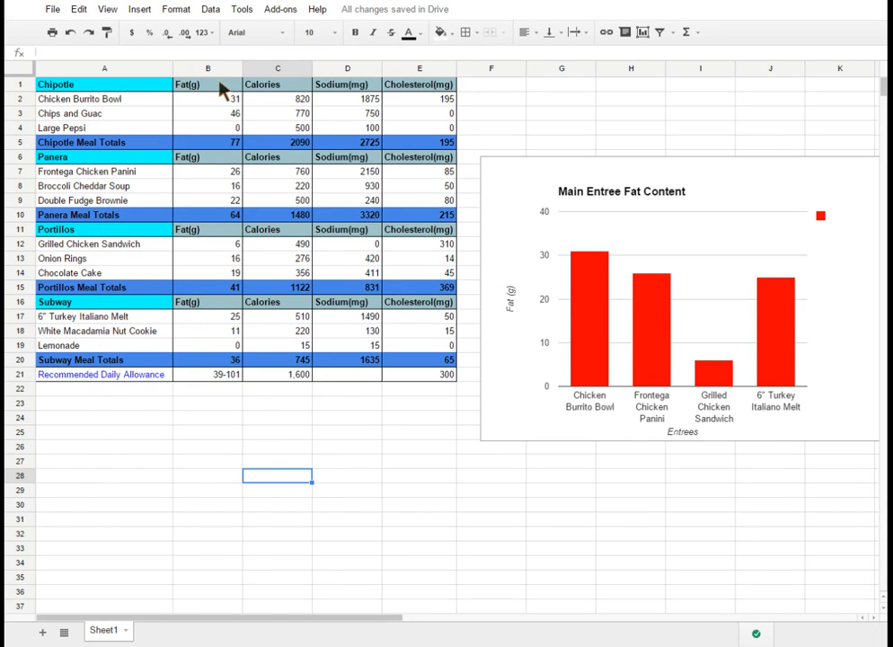
Copy the Calories column from C1:C21 and paste it below the nutrition table starting at B25.
drag(279, 86, 290, 378)
key(ctrl+c)
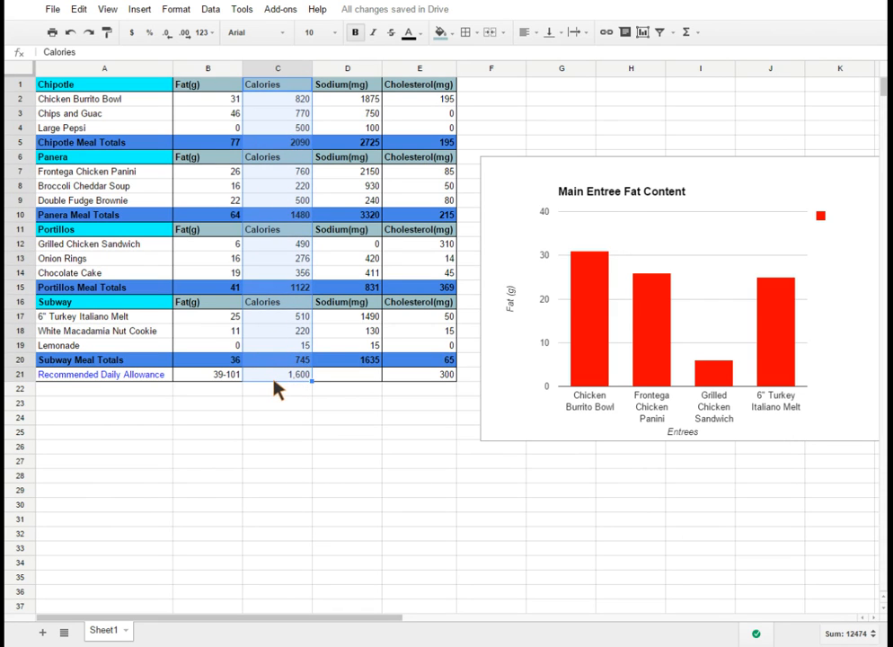
click(214, 435)
key(ctrl+v)
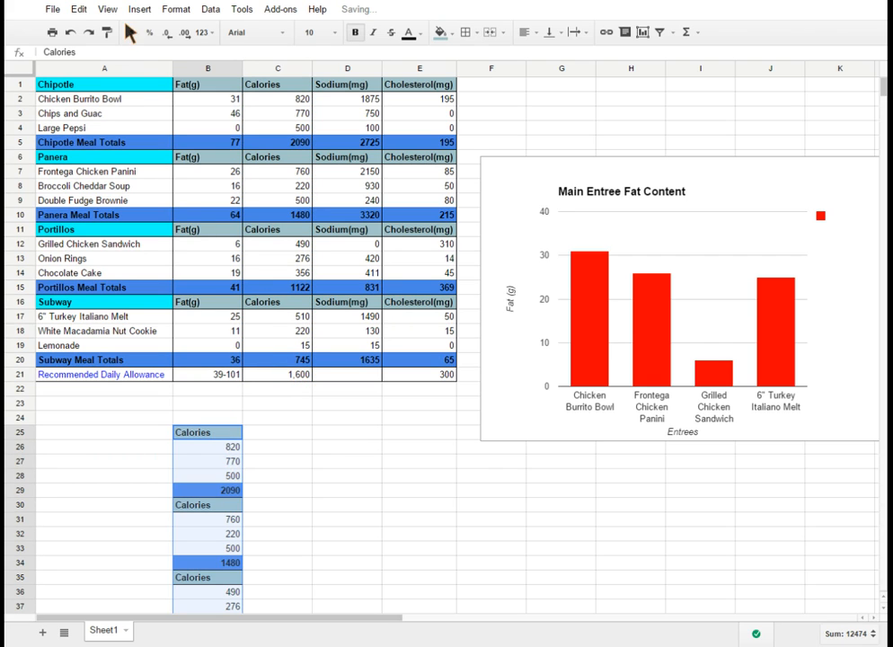
Copy the restaurant and item names from A1:A21 and paste them beside the copied calories starting at A25.
drag(139, 86, 123, 381)
key(ctrl+c)
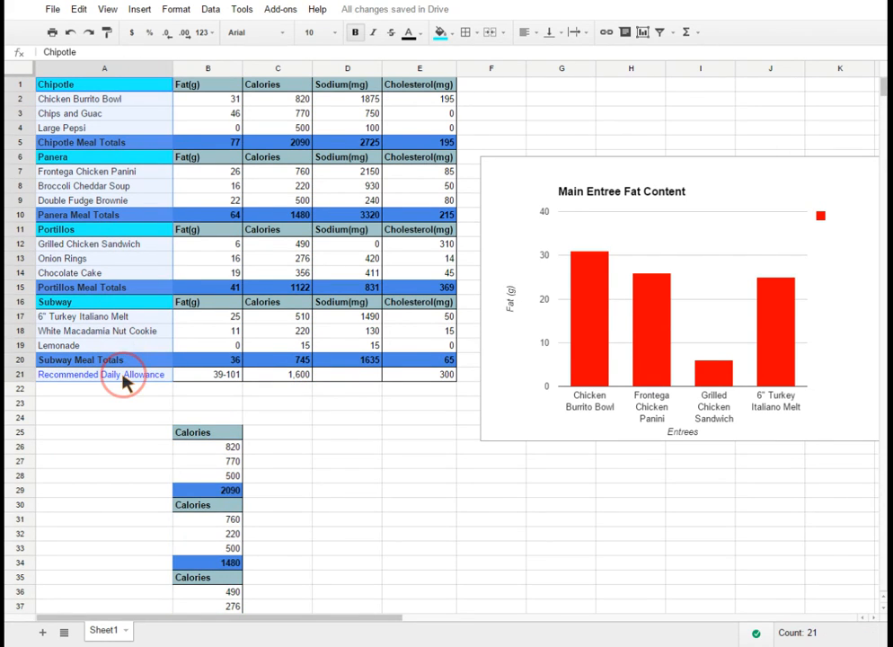
click(133, 438)
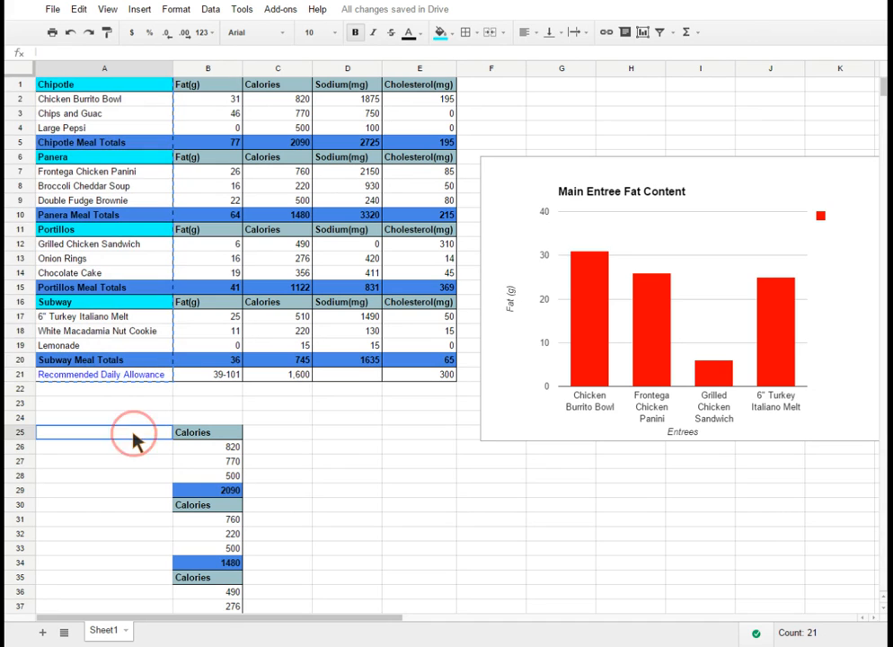
key(ctrl+v)
click(324, 490)
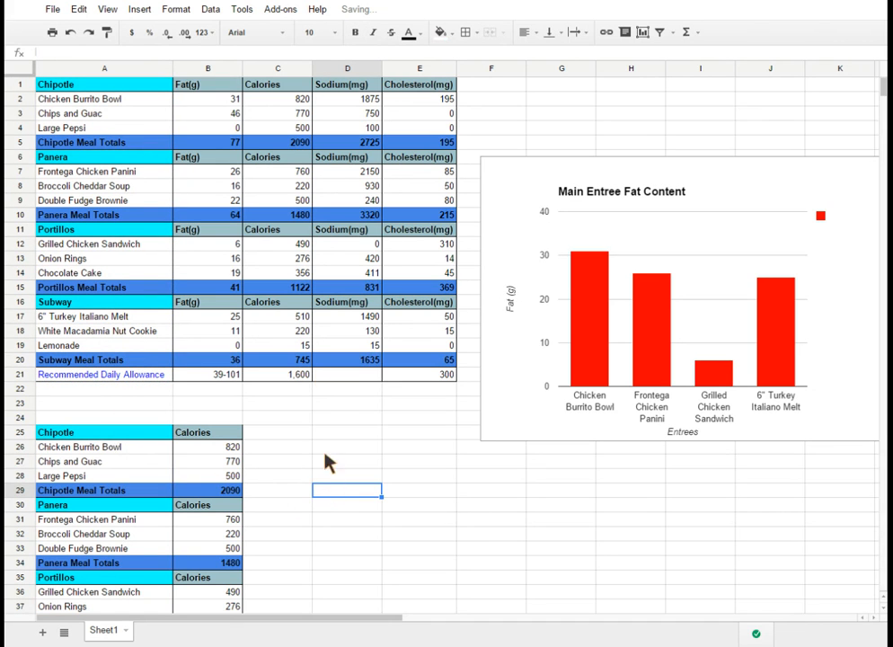
Select the Chipotle, Panera, Portillos and Subway Meal Totals rows with their calories in the copied table as one multi-range selection.
scroll(349, 422, down, 4)
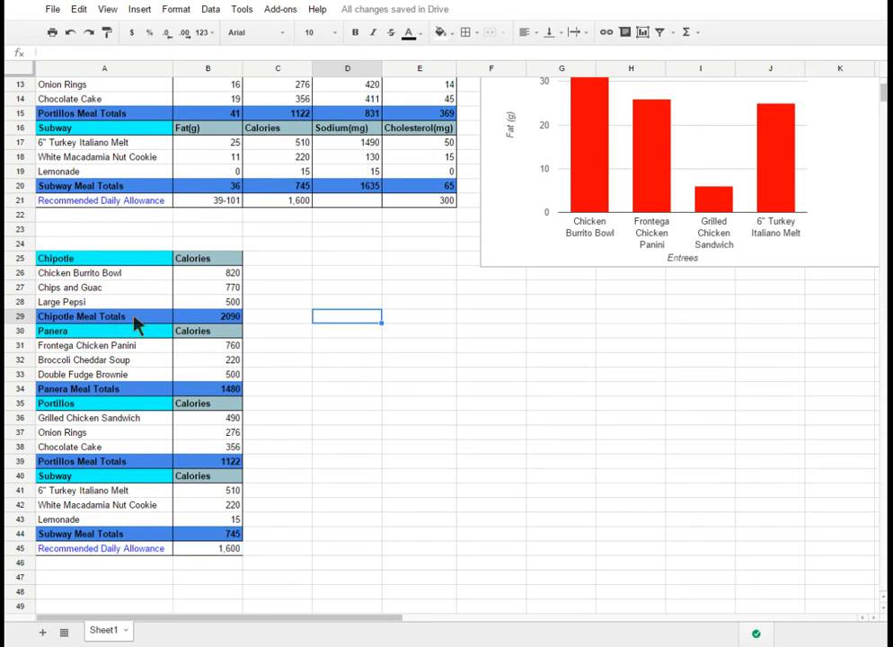
drag(154, 323, 195, 329)
drag(149, 389, 193, 389)
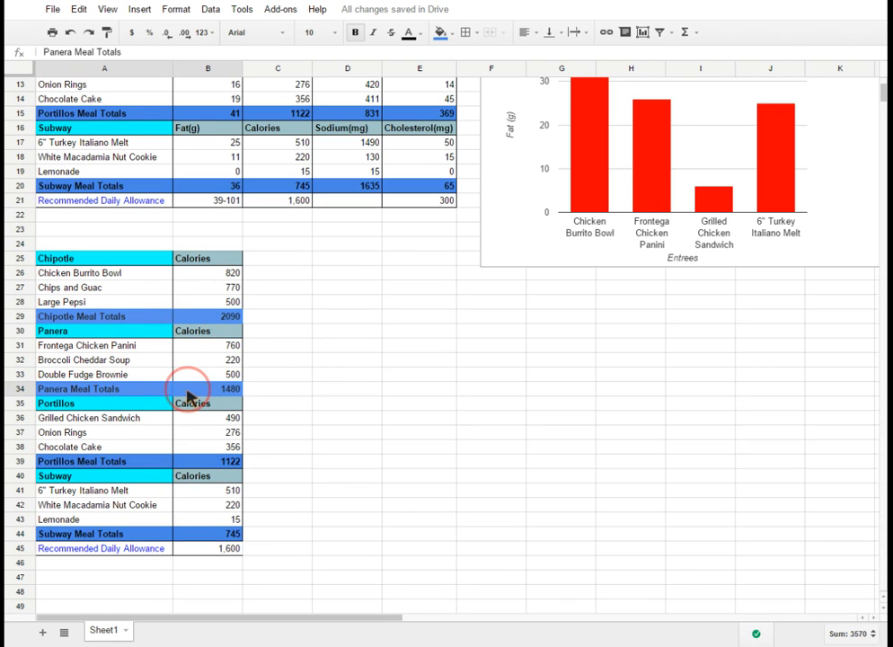
drag(153, 460, 191, 465)
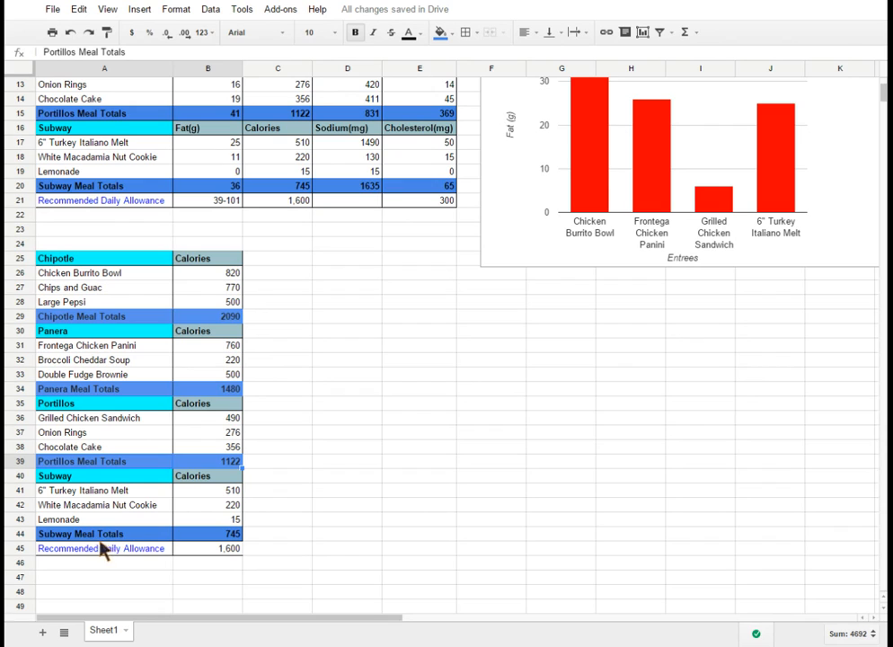
drag(151, 537, 191, 539)
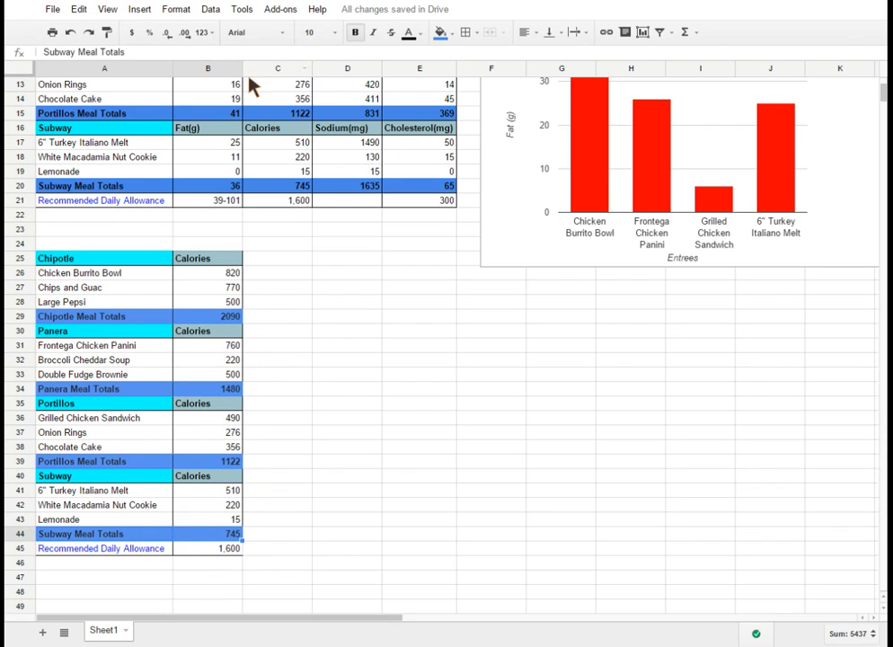
Start a column chart from the selected meal totals, with the ranges combined vertically.
click(177, 10)
mouse_move(142, 14)
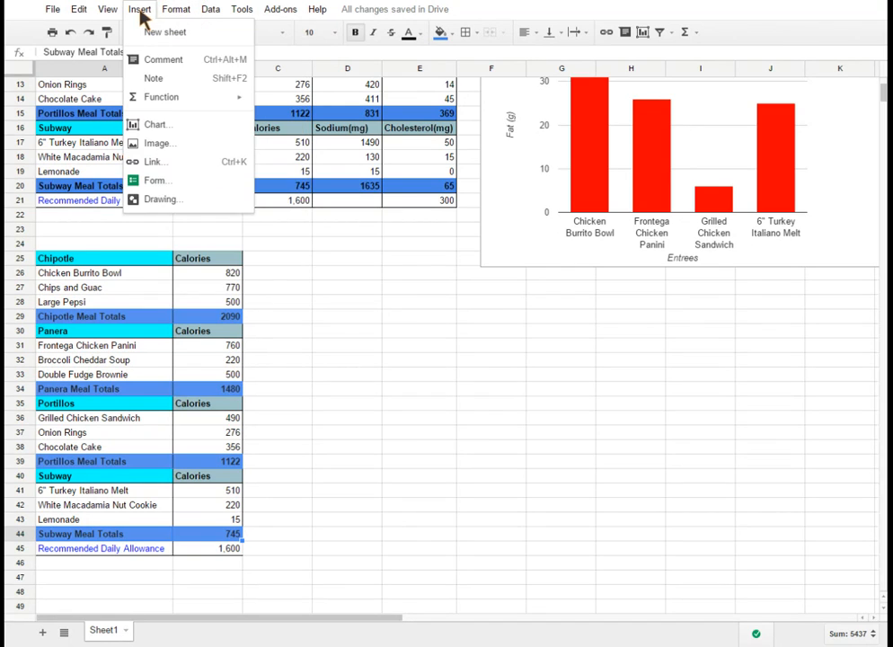
click(153, 126)
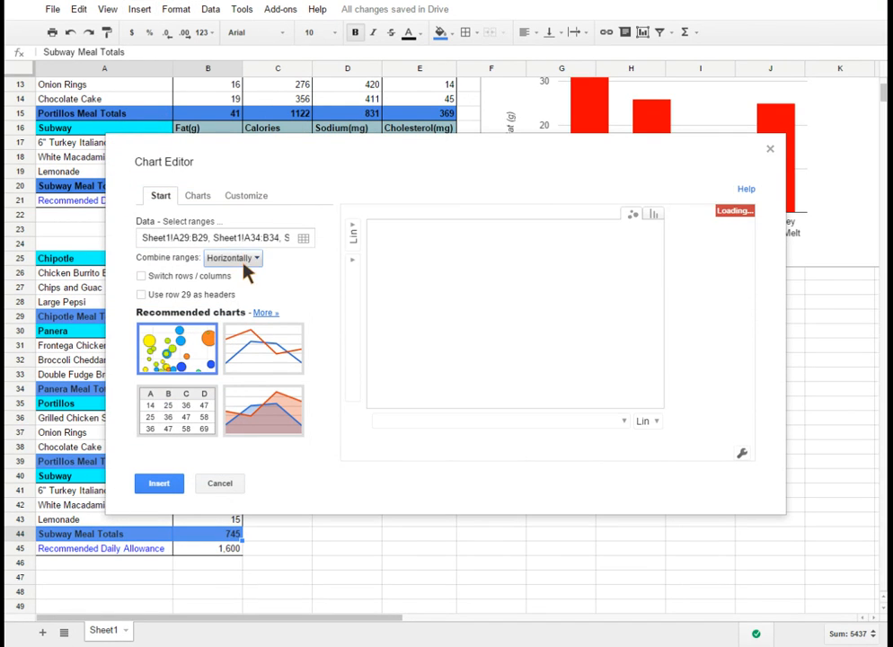
click(244, 259)
click(246, 302)
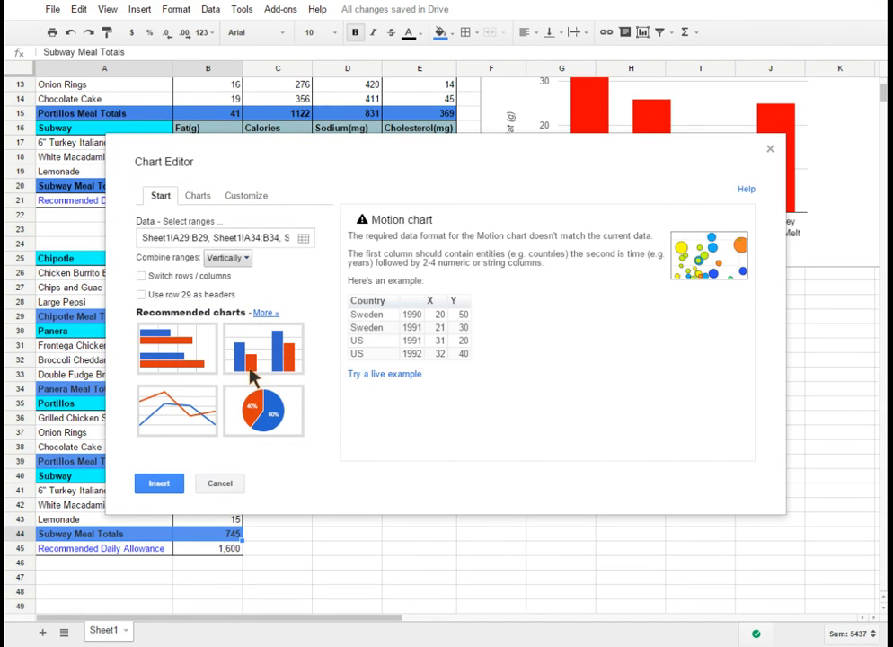
click(259, 375)
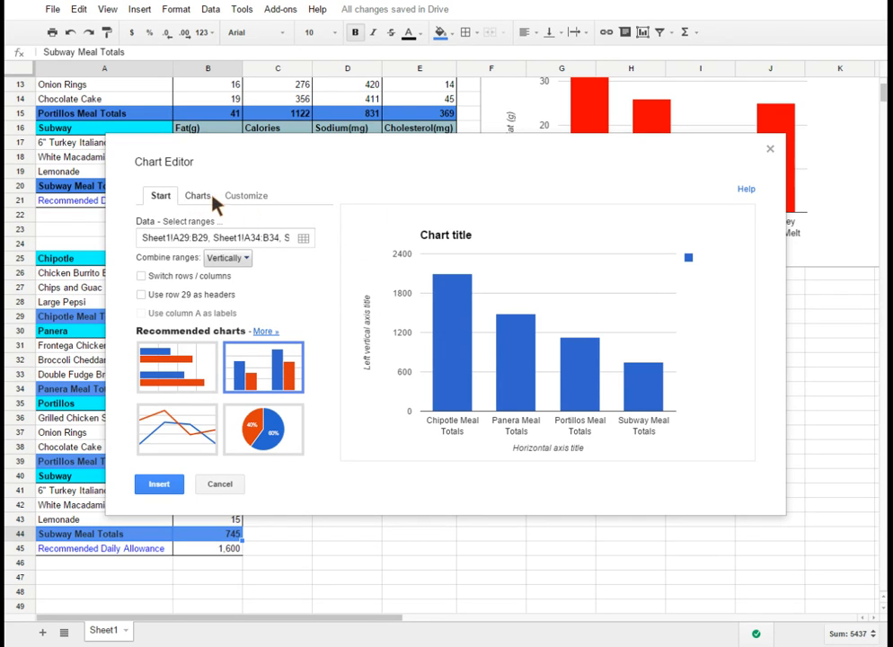
Set the chart title to "Meal Calories".
click(256, 196)
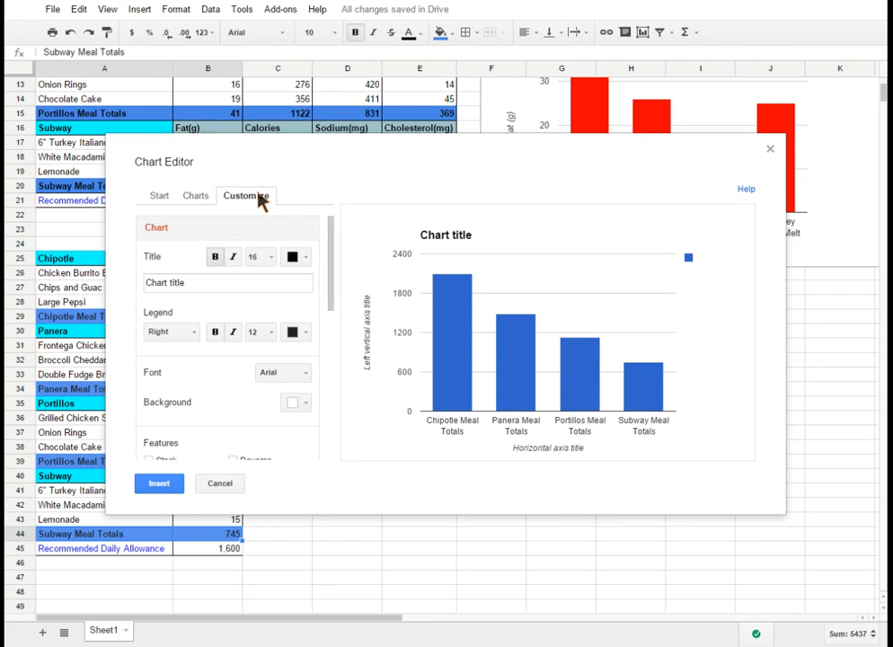
click(328, 232)
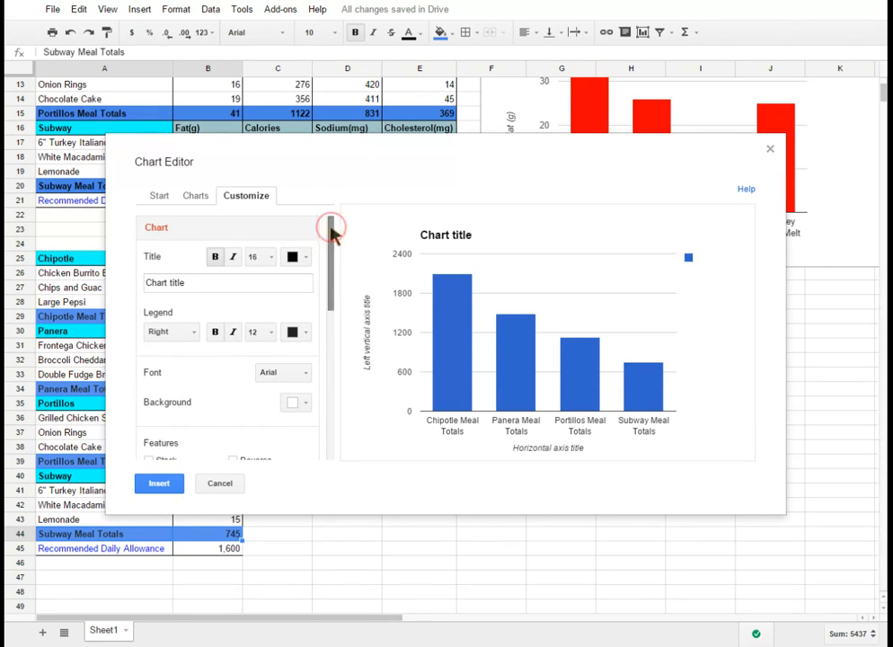
click(201, 283)
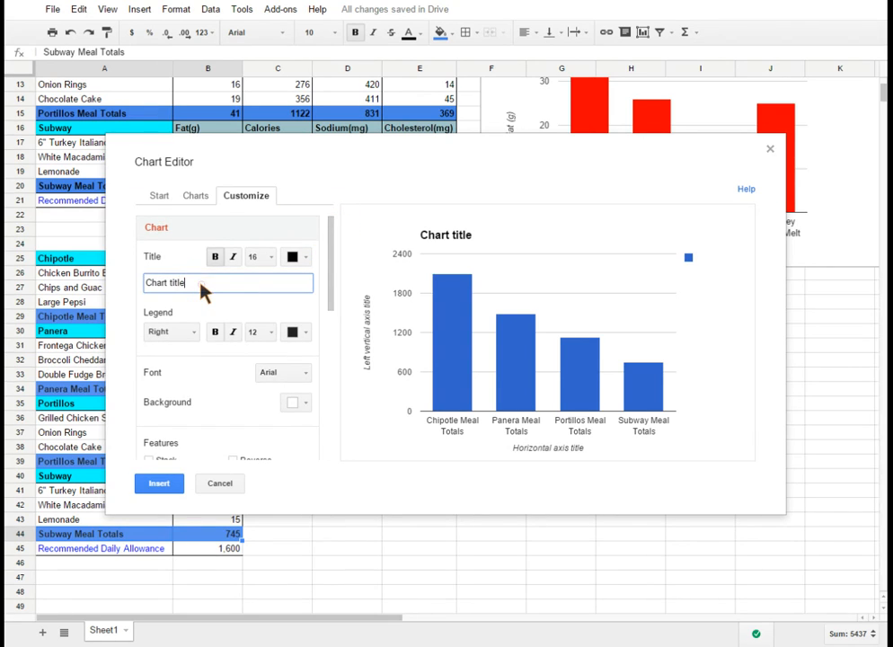
drag(206, 283, 144, 284)
text(Meal Calories)
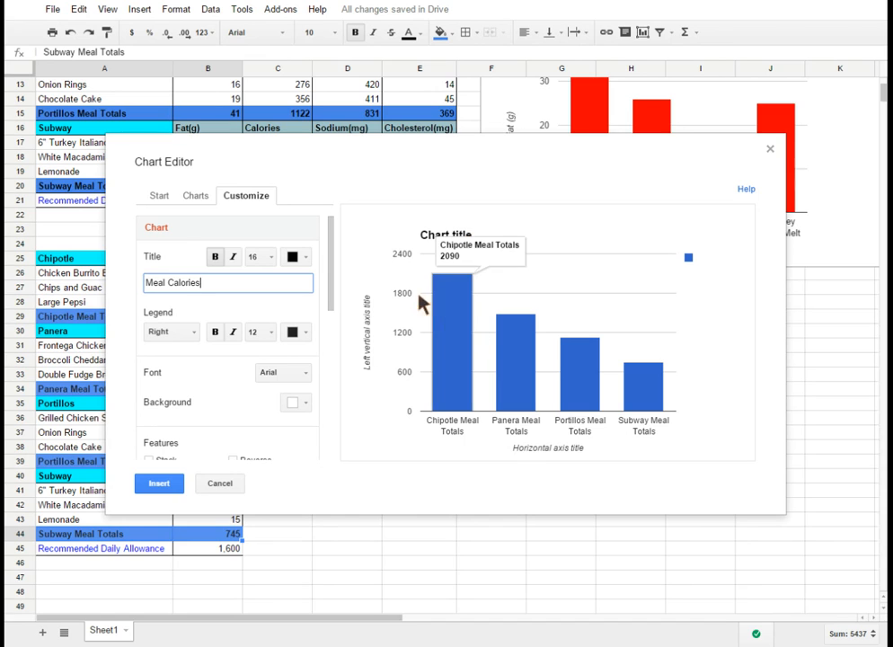
Set the horizontal axis title to "Meal Totals" and bring up the left vertical axis settings.
drag(331, 266, 332, 268)
scroll(334, 270, down, 3)
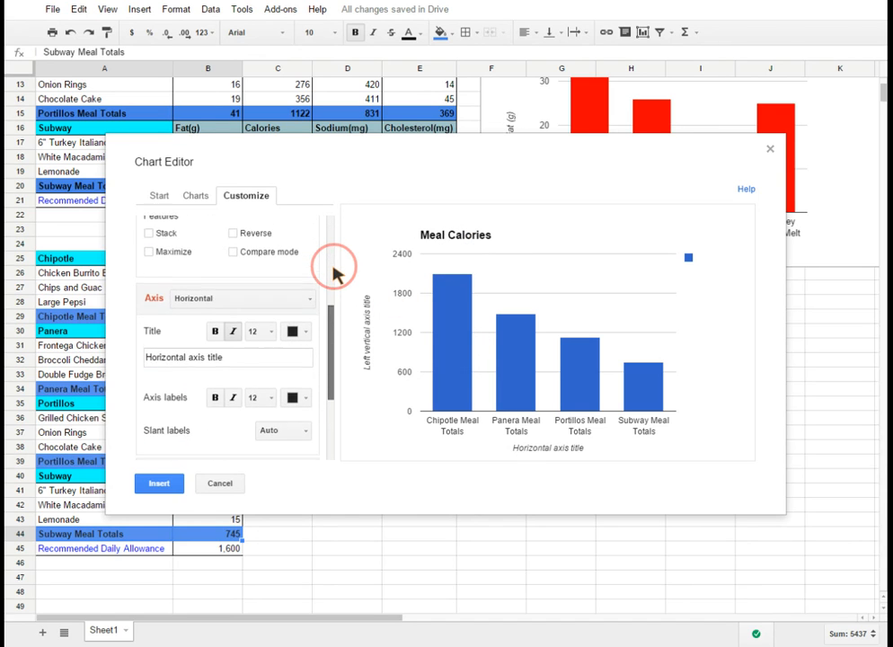
click(233, 325)
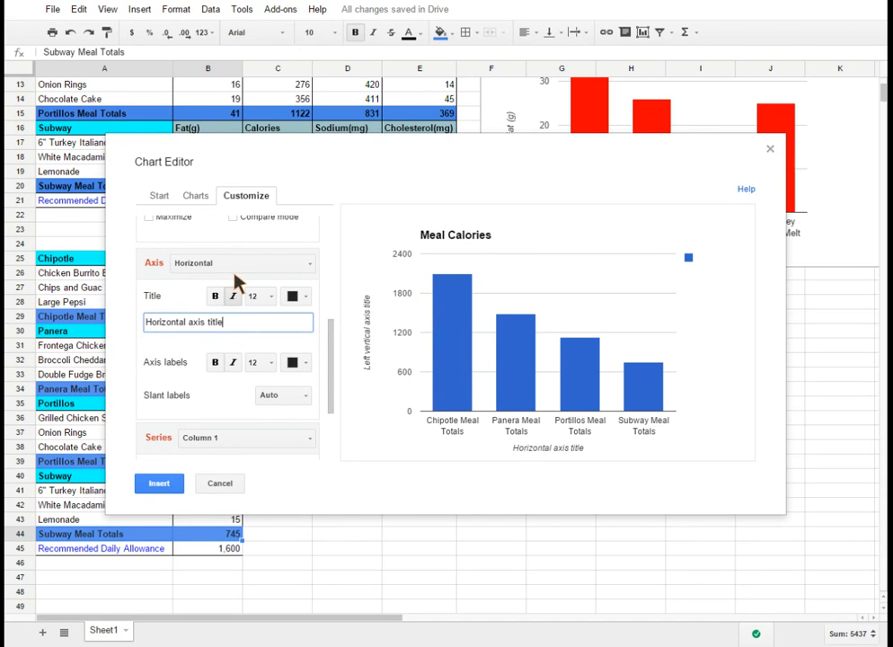
drag(238, 328, 136, 333)
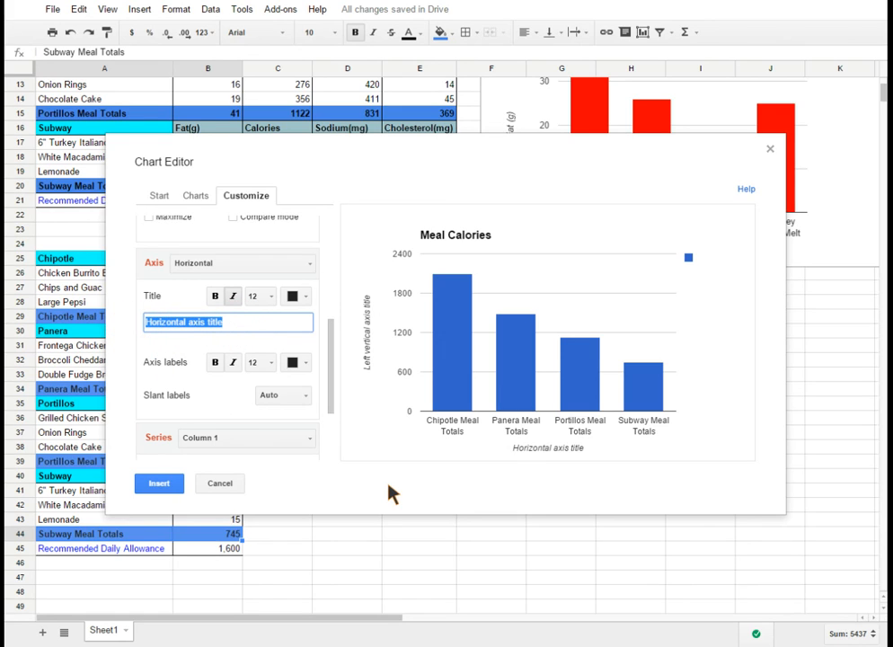
text(Meal Totals)
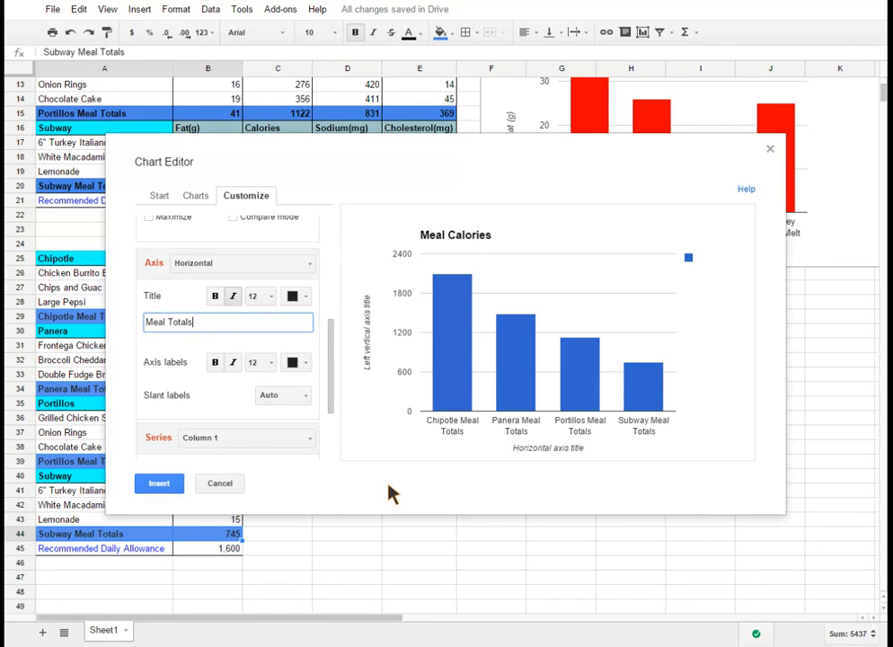
click(295, 264)
click(285, 304)
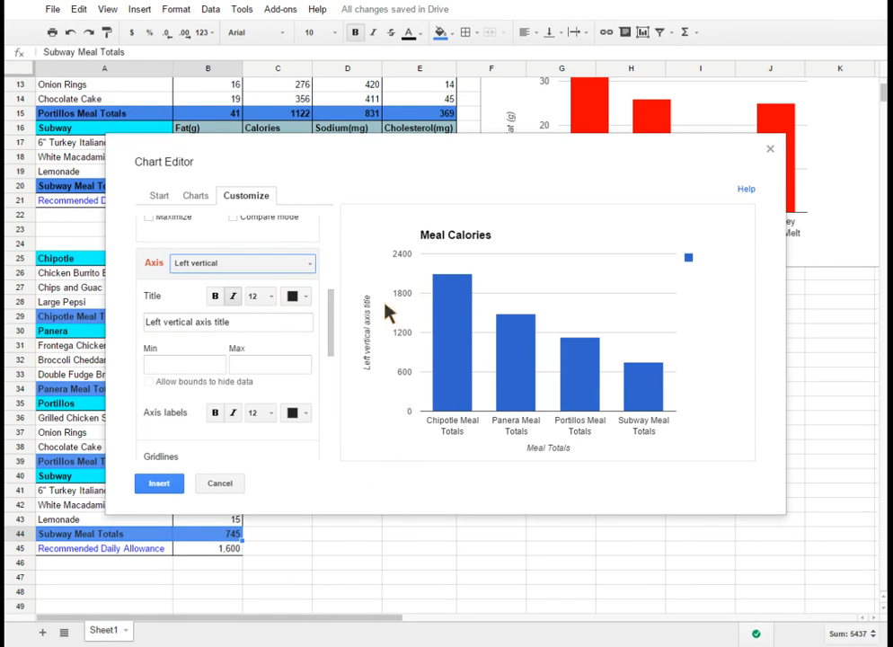
click(230, 325)
text(Calori)
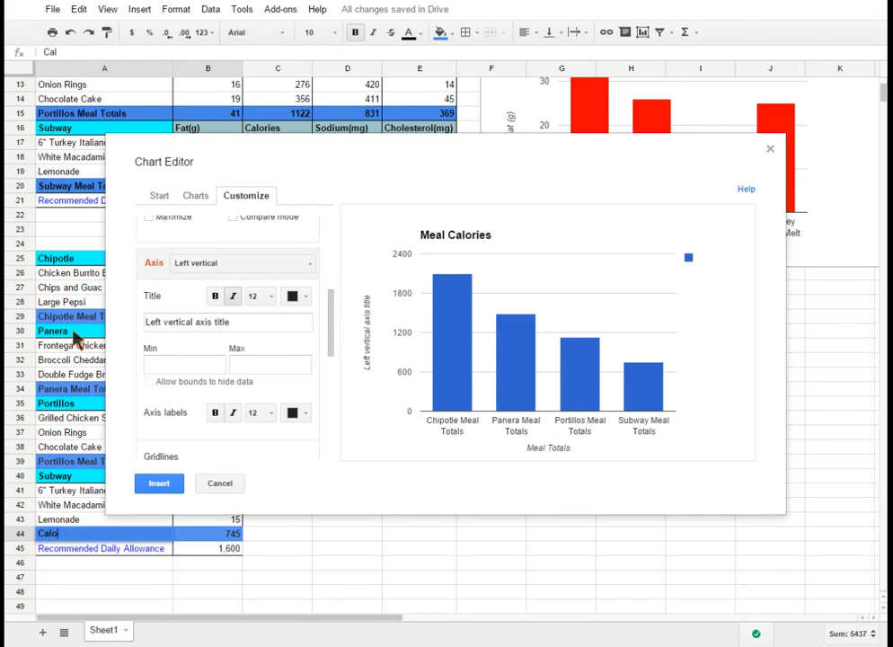
key(BackSpace)
key(BackSpace)
key(BackSpace)
key(BackSpace)
key(BackSpace)
key(BackSpace)
click(310, 551)
key(ctrl+z)
Set the left vertical axis title to "Calories".
click(237, 324)
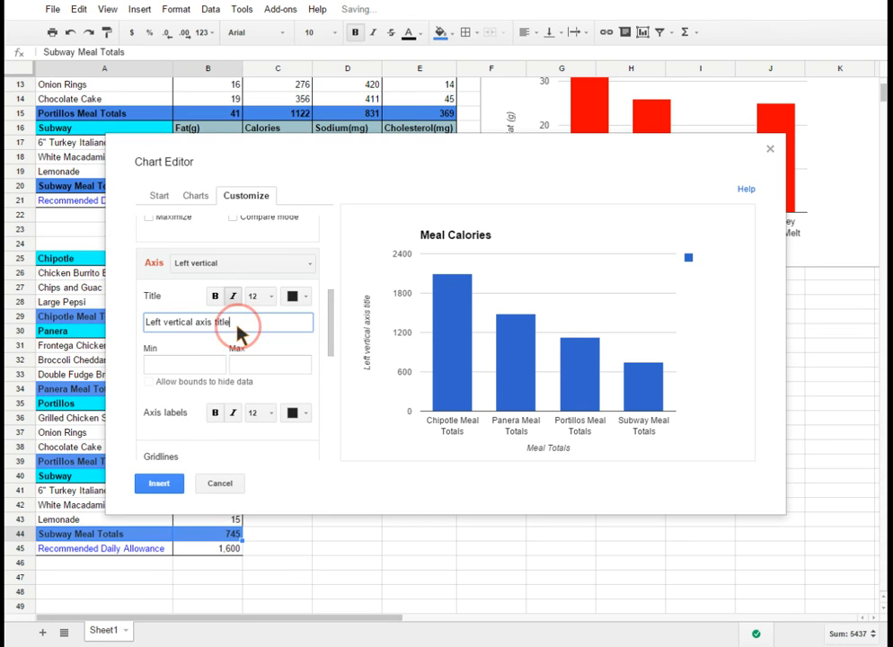
drag(243, 323, 120, 329)
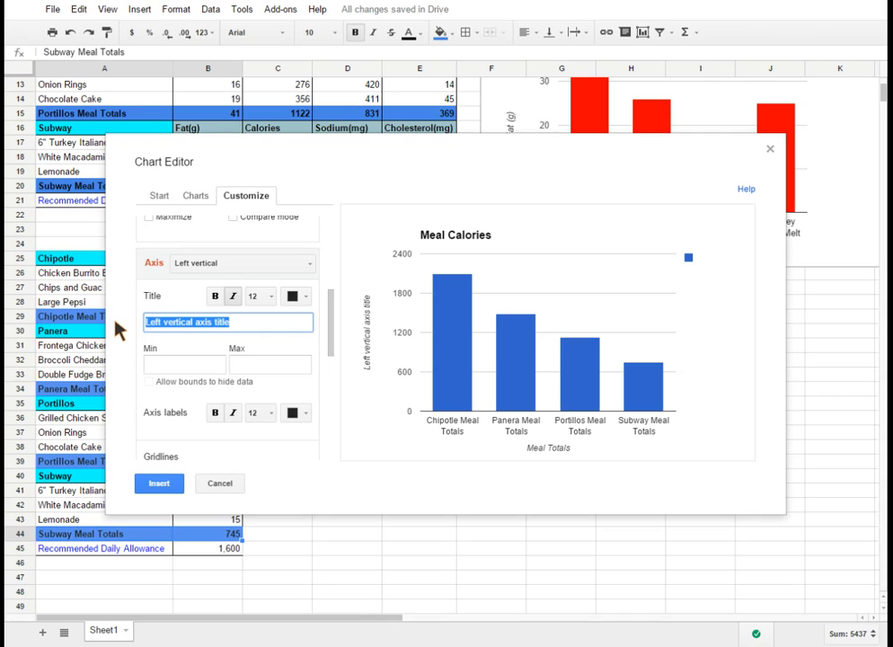
text(Calories)
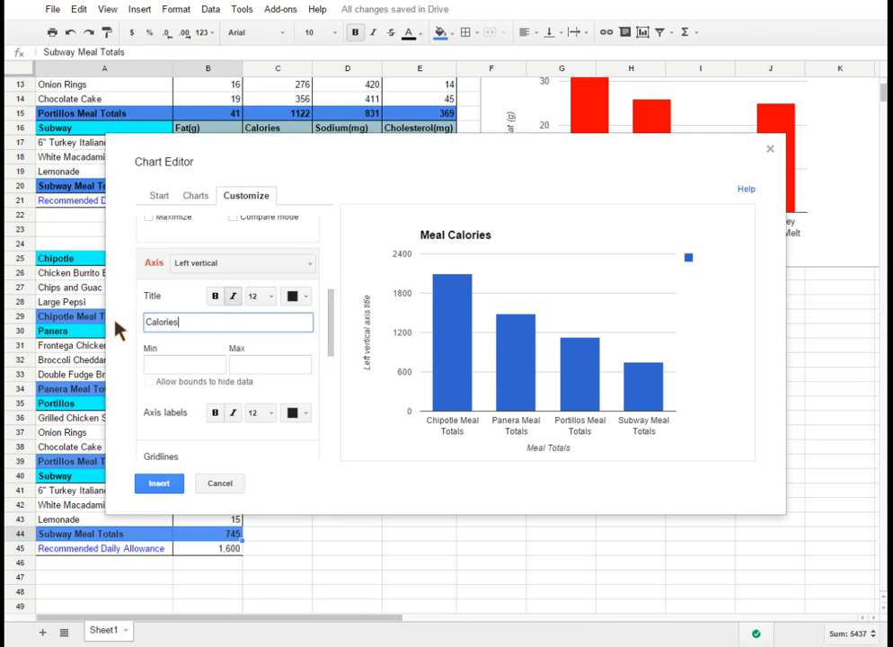
click(275, 448)
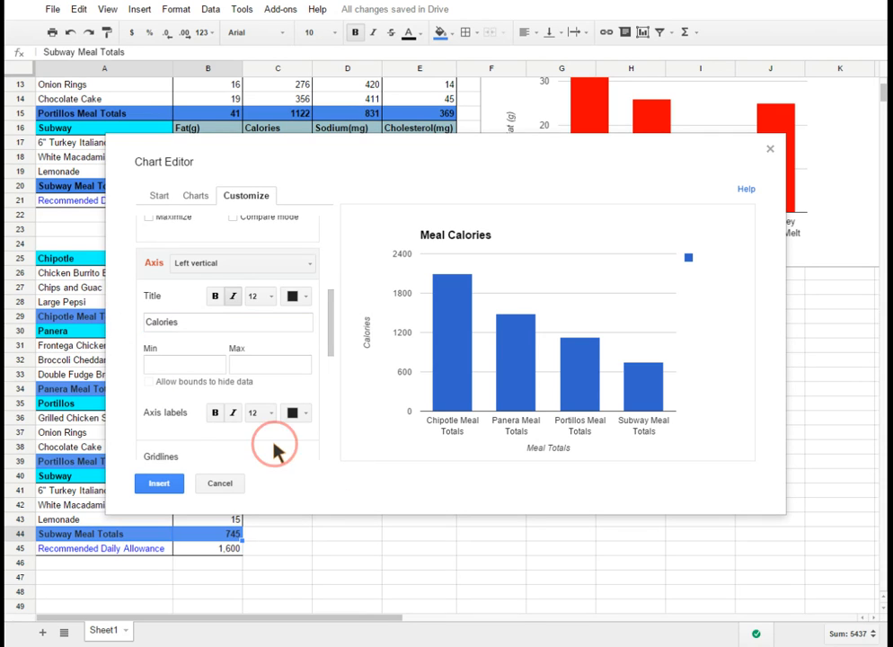
Insert the Meal Calories chart and move it beside the copied calories table, starting in column D around row 32.
click(159, 483)
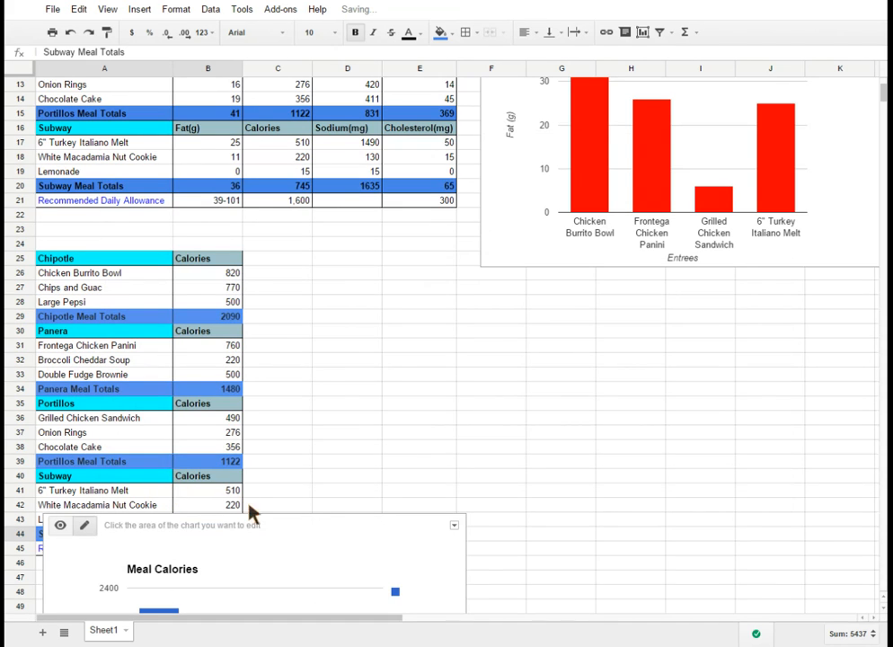
drag(283, 529, 550, 350)
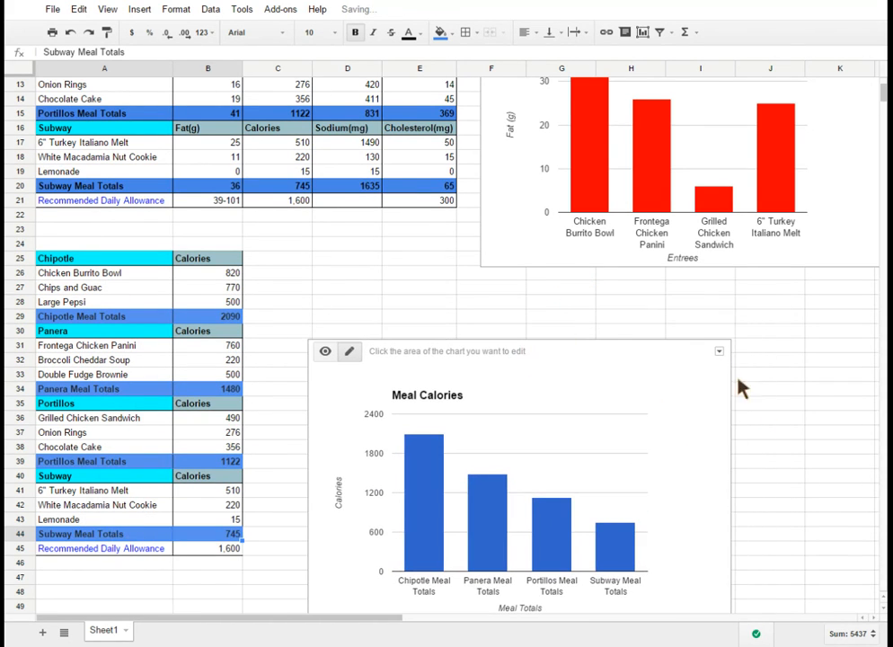
scroll(796, 427, down, 2)
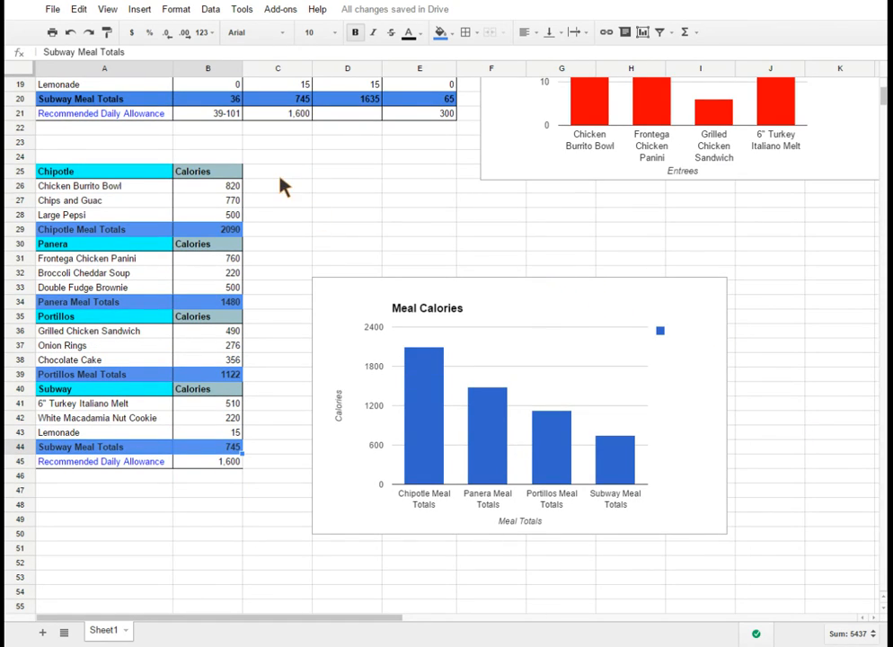
Review the Main Entree Fat Content and Meal Calories charts together with their source tables.
click(141, 9)
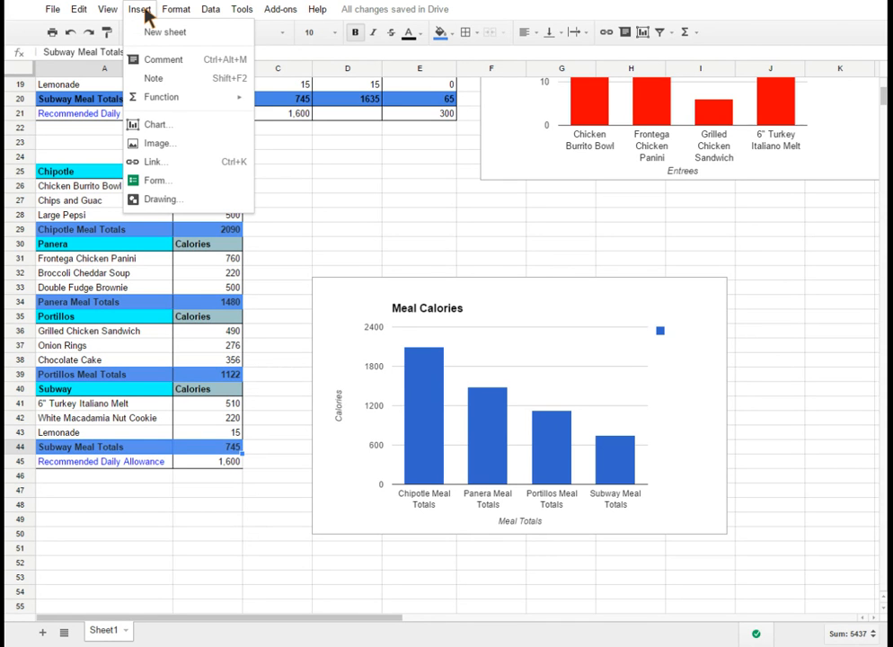
scroll(726, 185, up, 4)
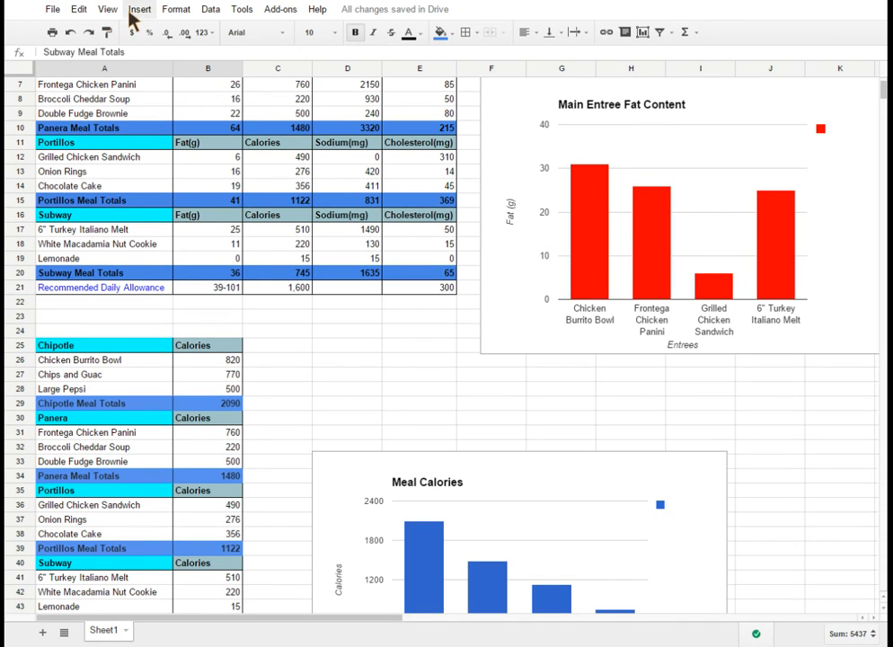
click(475, 384)
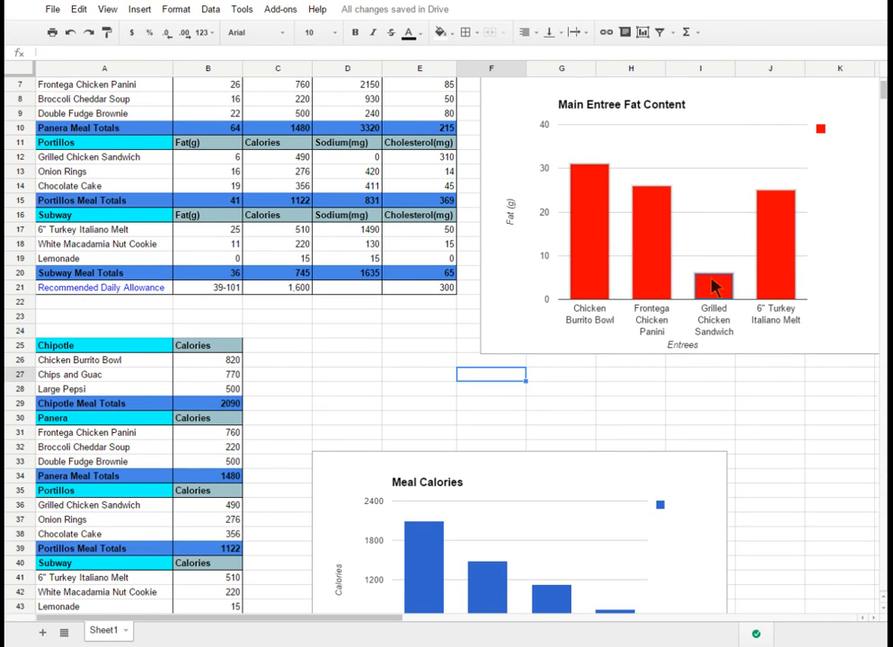
scroll(718, 326, down, 4)
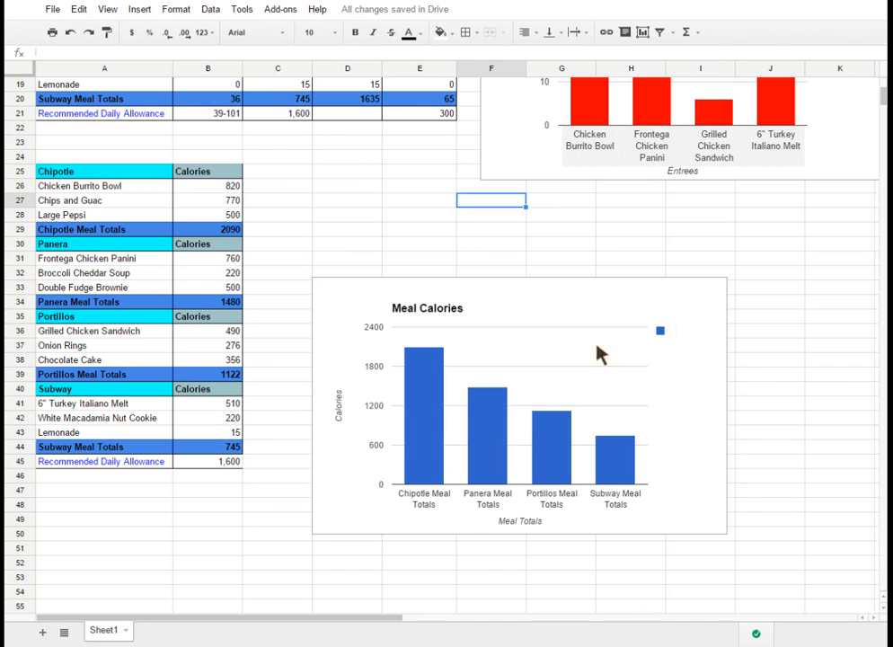
click(378, 563)
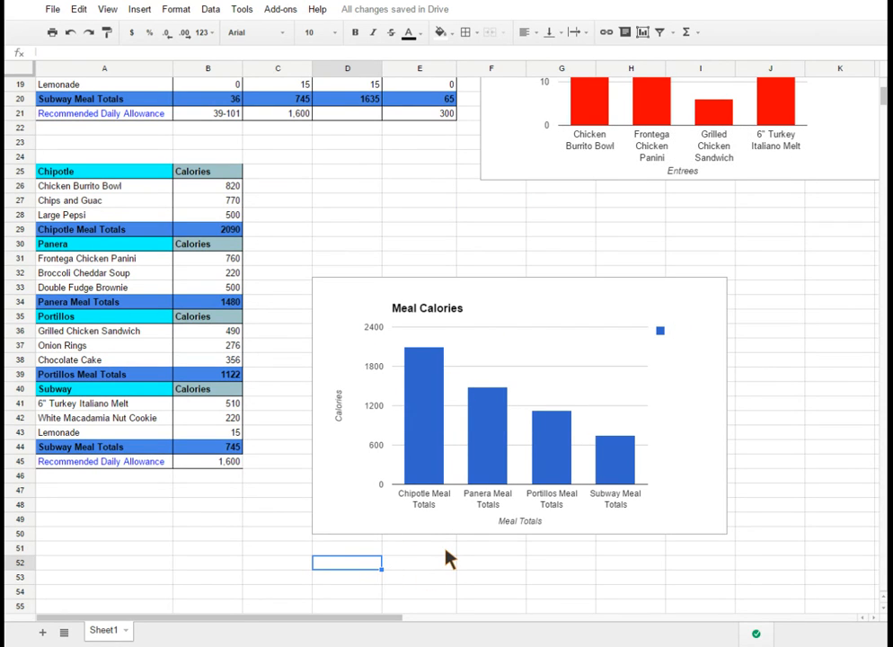
scroll(444, 557, down, 2)
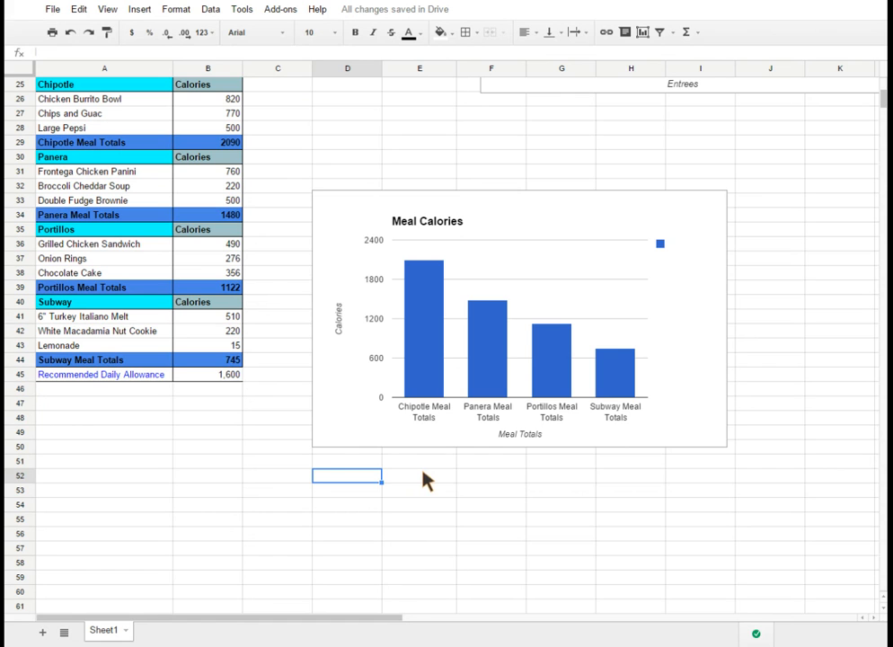
scroll(389, 389, up, 7)
scroll(393, 365, up, 1)
scroll(422, 368, down, 8)
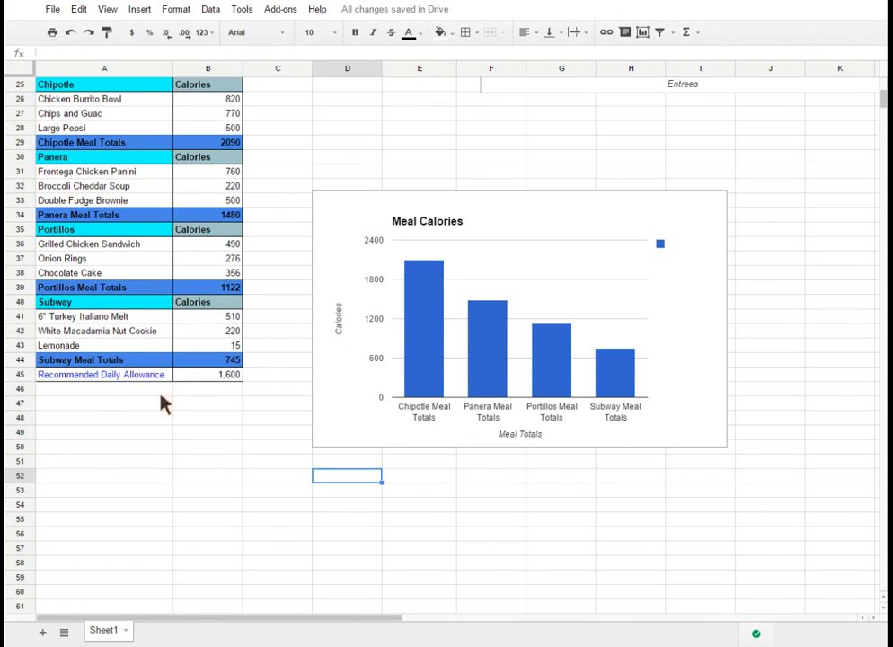